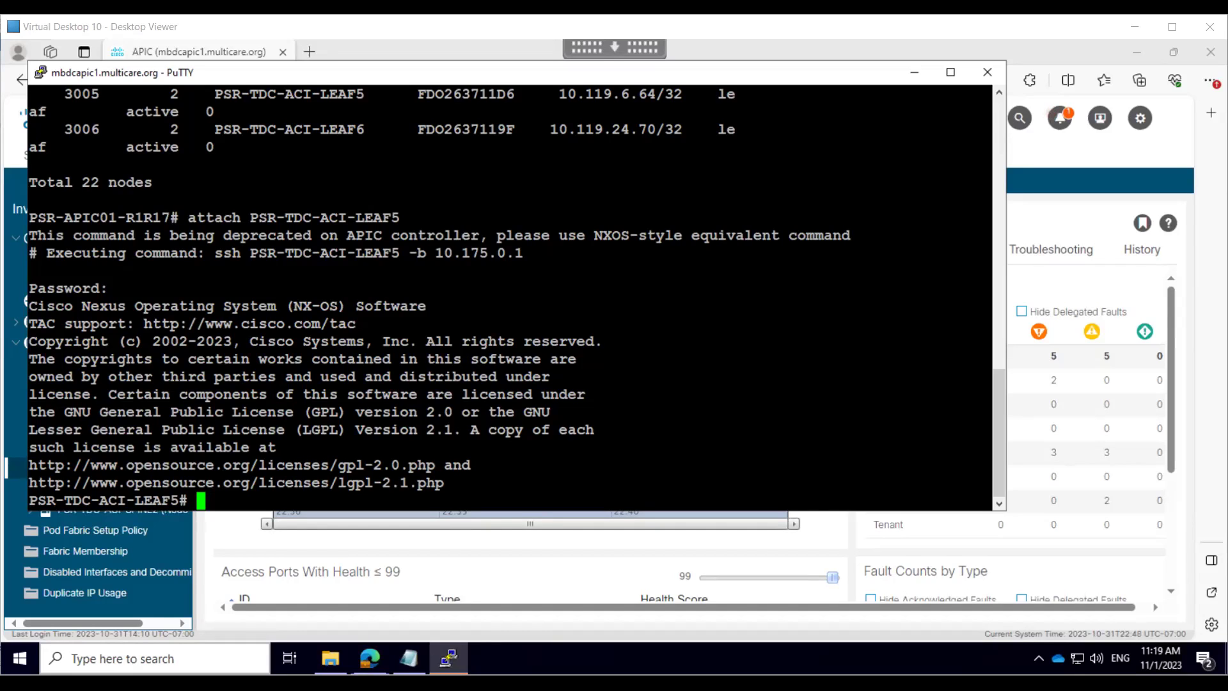
Step: Try to list the leaf switch's module information with the sh module command
key("Return")
key("Return")
key("Return")
type("sh odule")
key("Return")
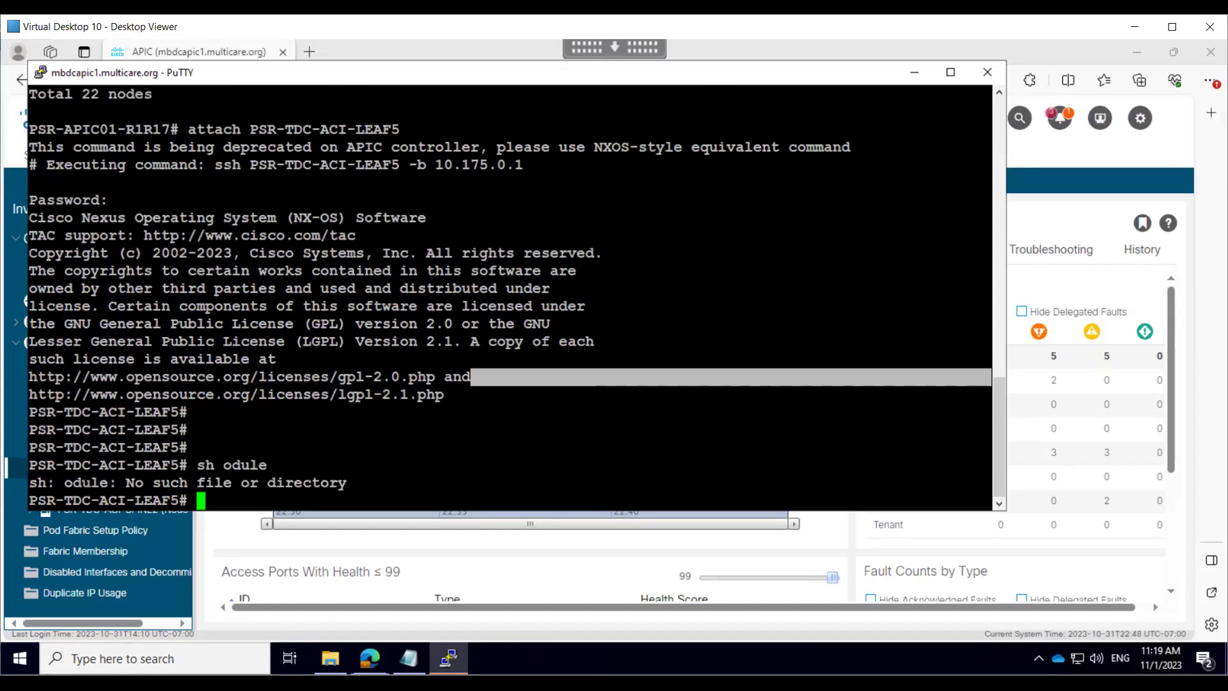
type("sh module")
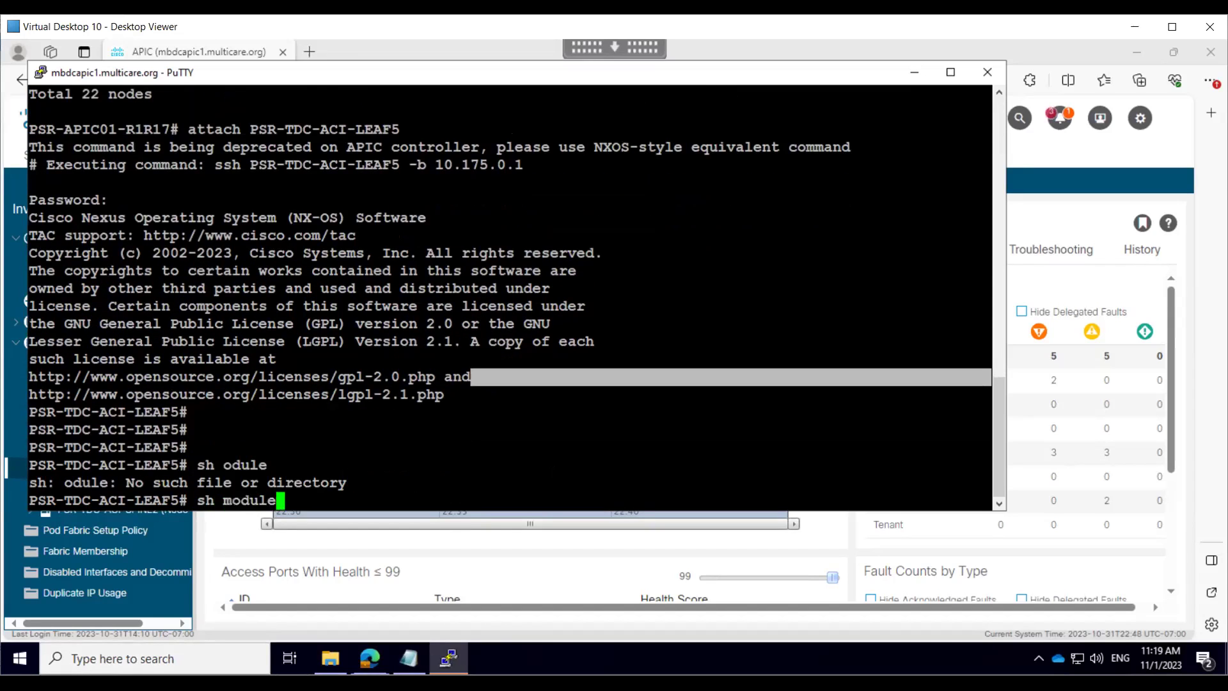
key("Return")
Step: Enter the vsh shell on PSR-TDC-ACI-LEAF5 and run show module to examine the switch model and module type
type("vsh")
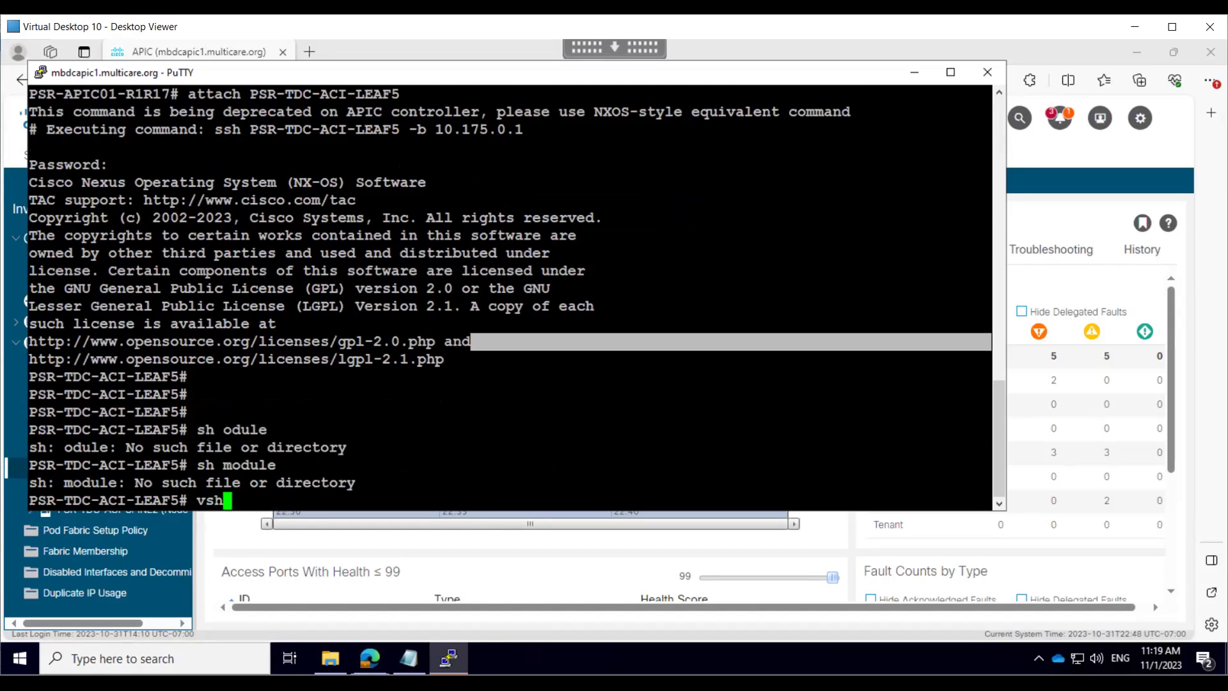
key("Return")
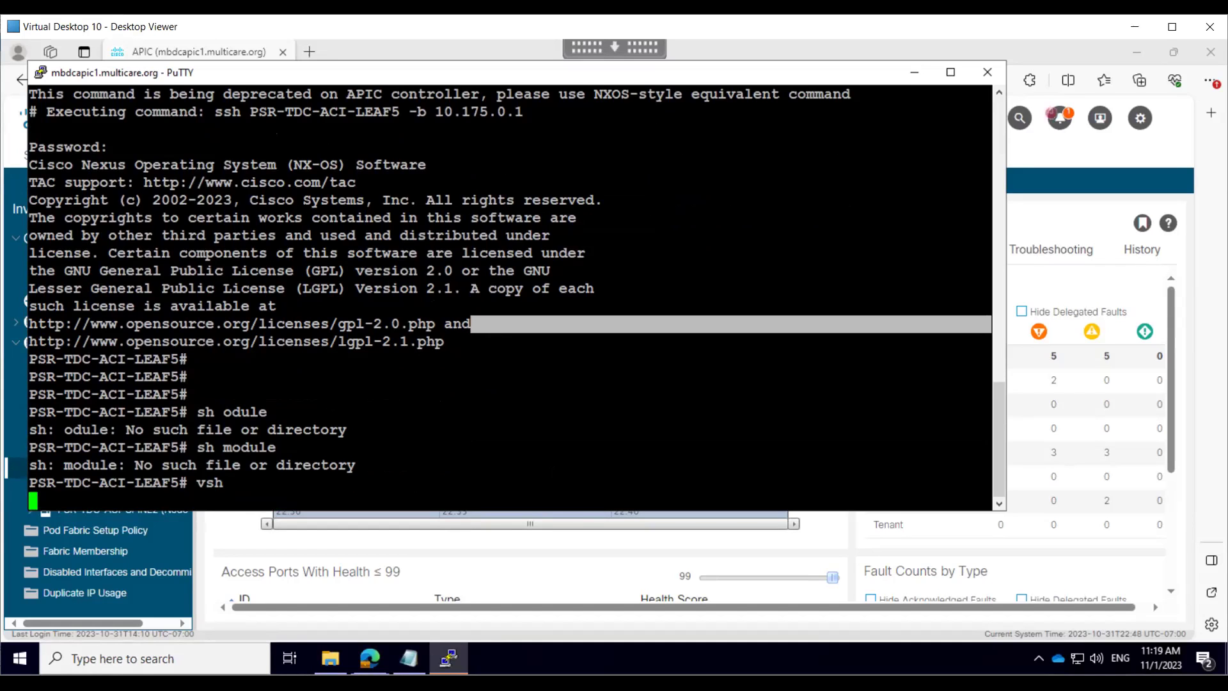
key("Return")
key("Return")
type("show module")
key("Return")
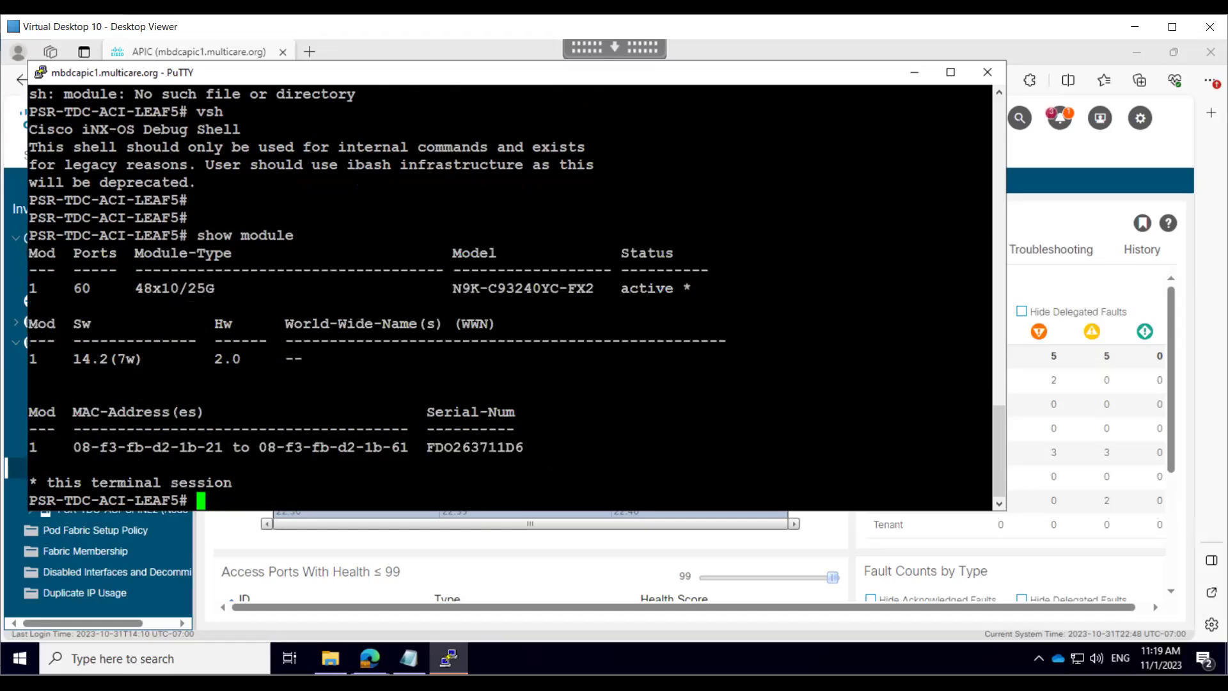
left_click_drag(488, 287, 592, 289)
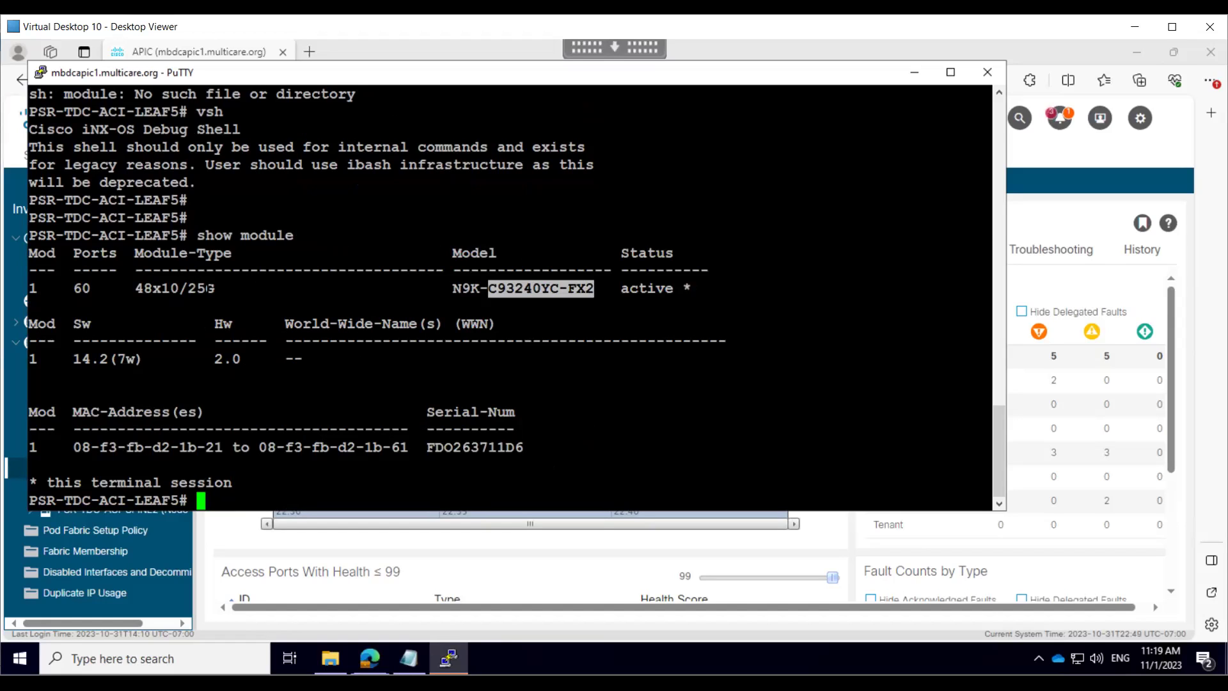
left_click_drag(187, 289, 136, 285)
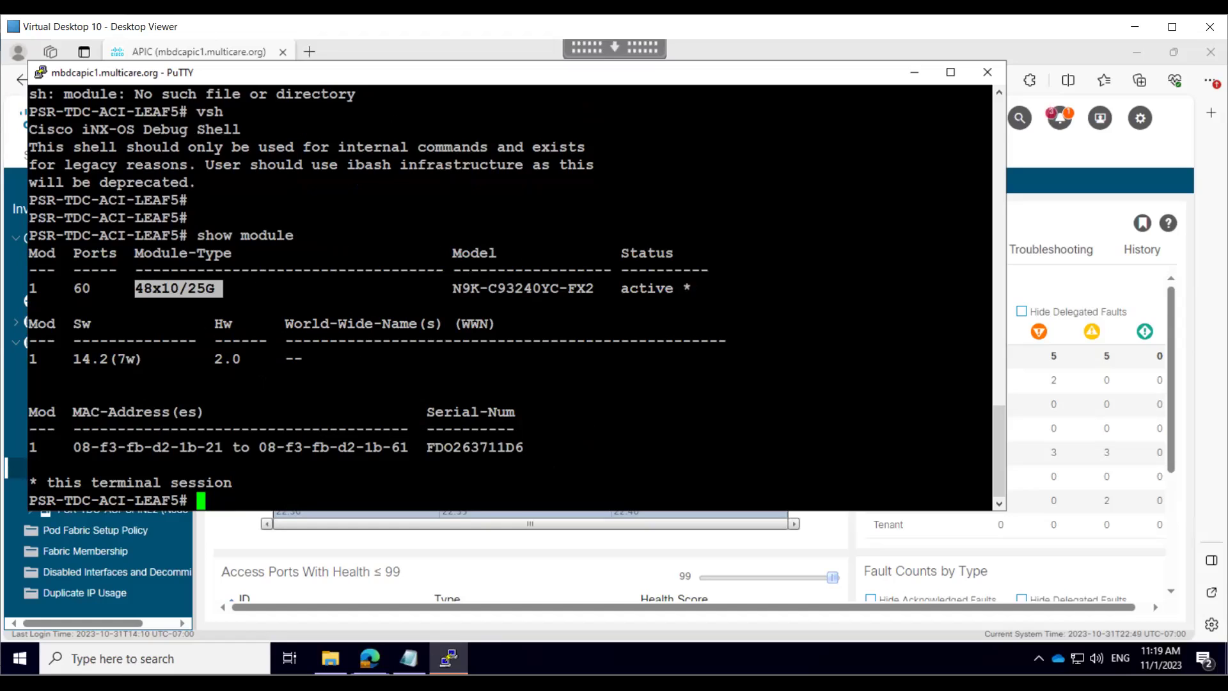
Step: Run show lldp nei and examine the spine, LIG and Xen VC neighbor entries with their local interfaces
type("show lldp nei")
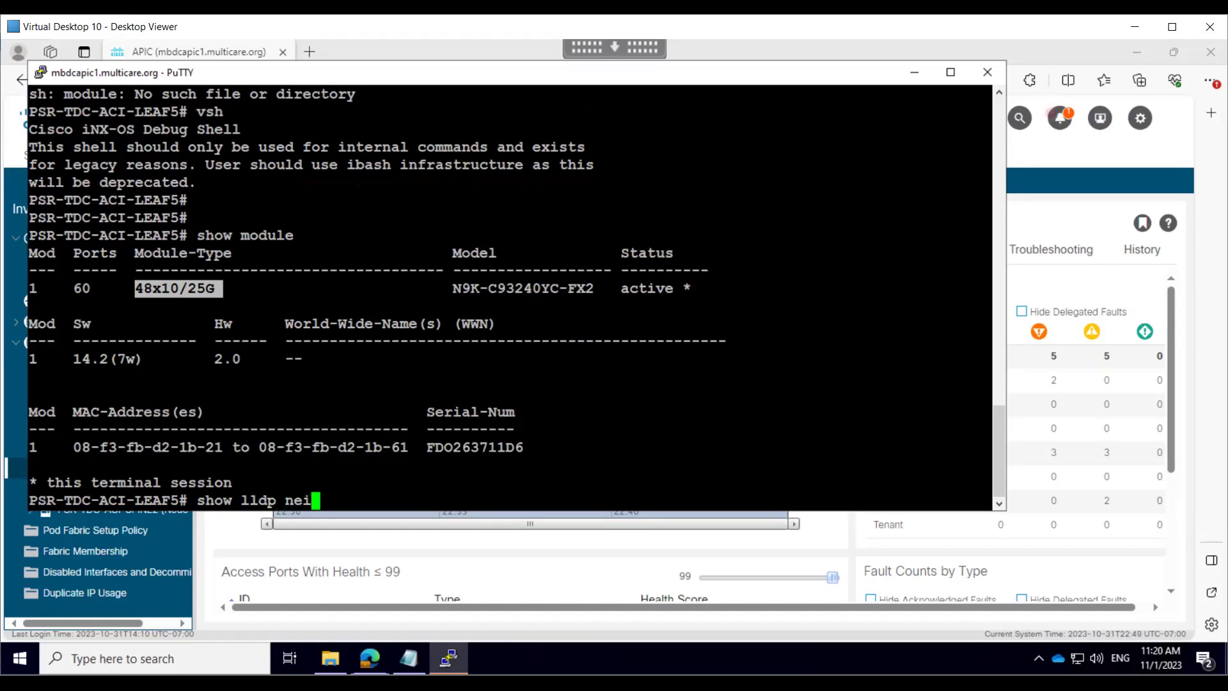
key("Return")
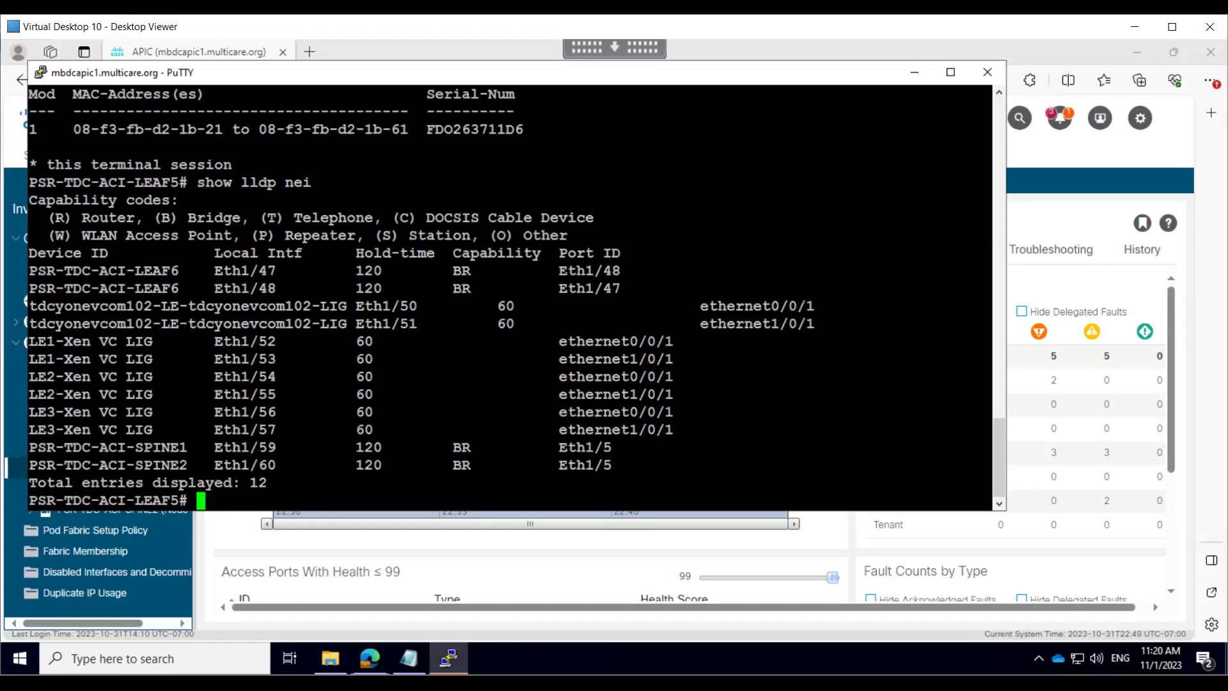
left_click_drag(647, 470, 24, 447)
left_click_drag(29, 340, 364, 394)
left_click_drag(389, 308, 501, 323)
left_click_drag(284, 342, 701, 424)
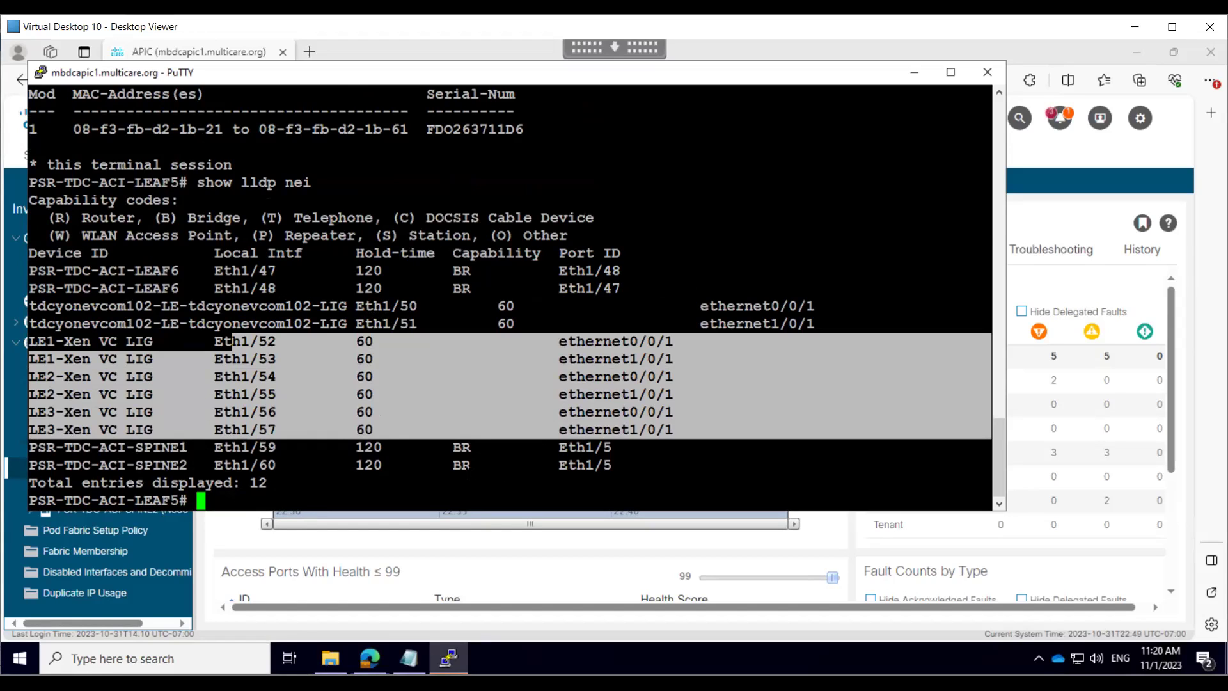
left_click(472, 477)
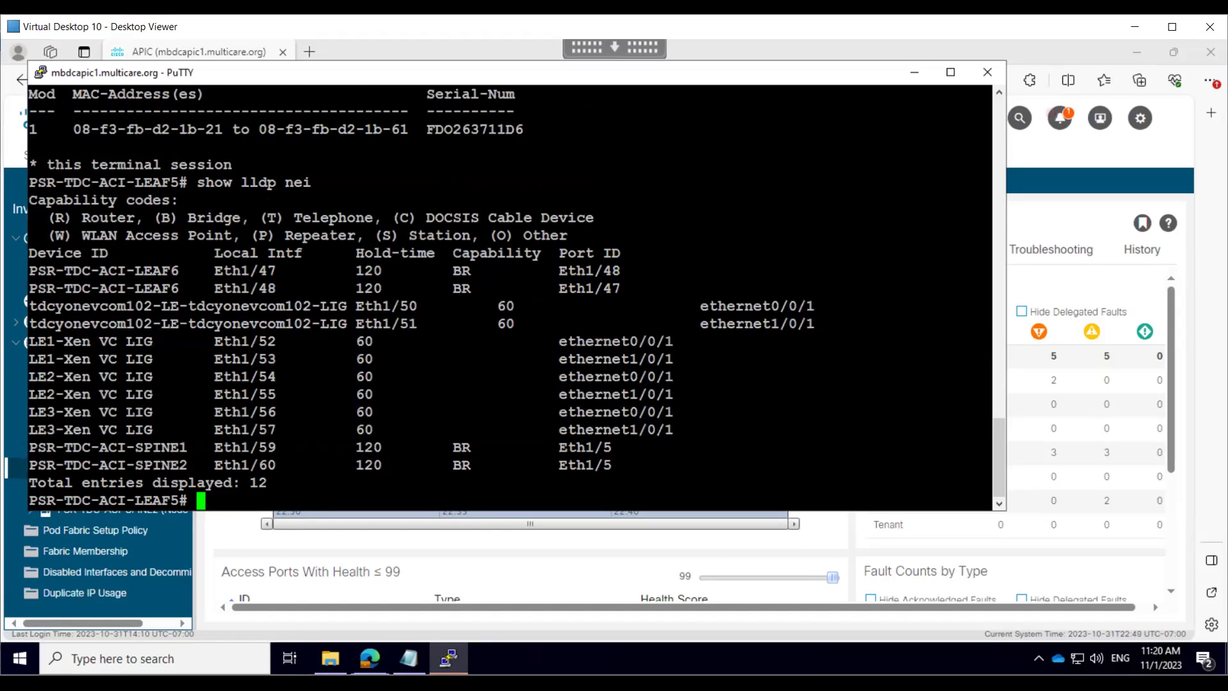
Step: Run show int bri and page through the Ethernet interface list to the last physical ports
key("Return")
key("Return")
key("Return")
key("Return")
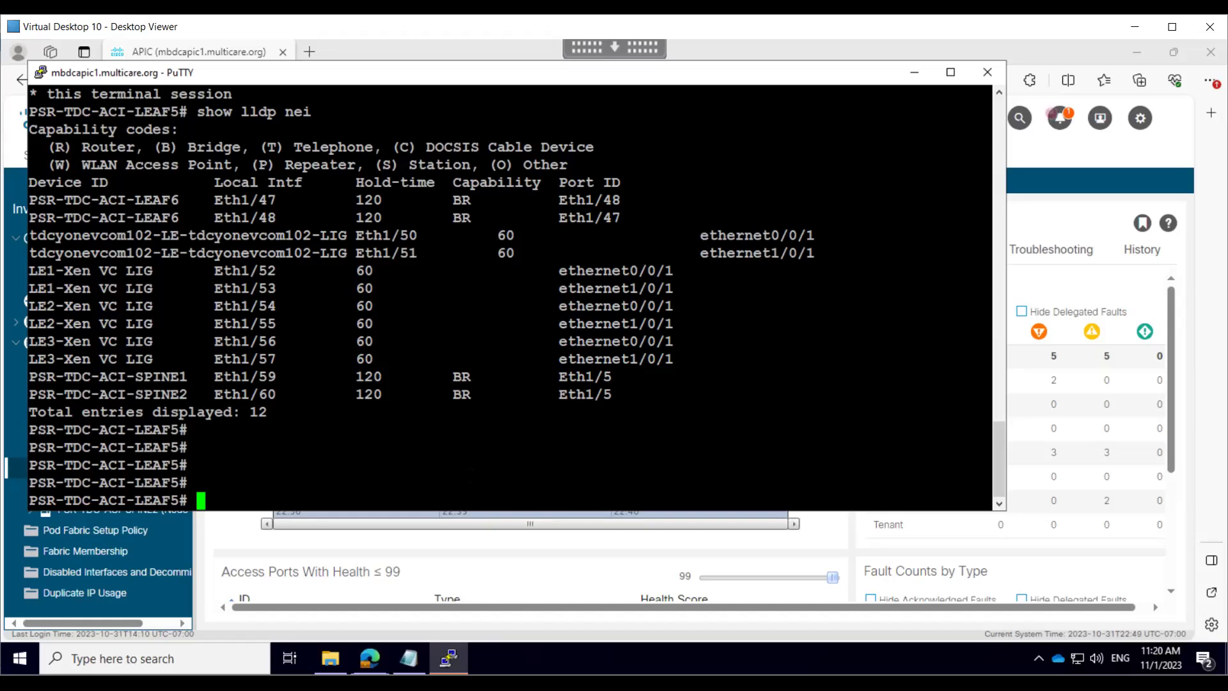
type("show int bri")
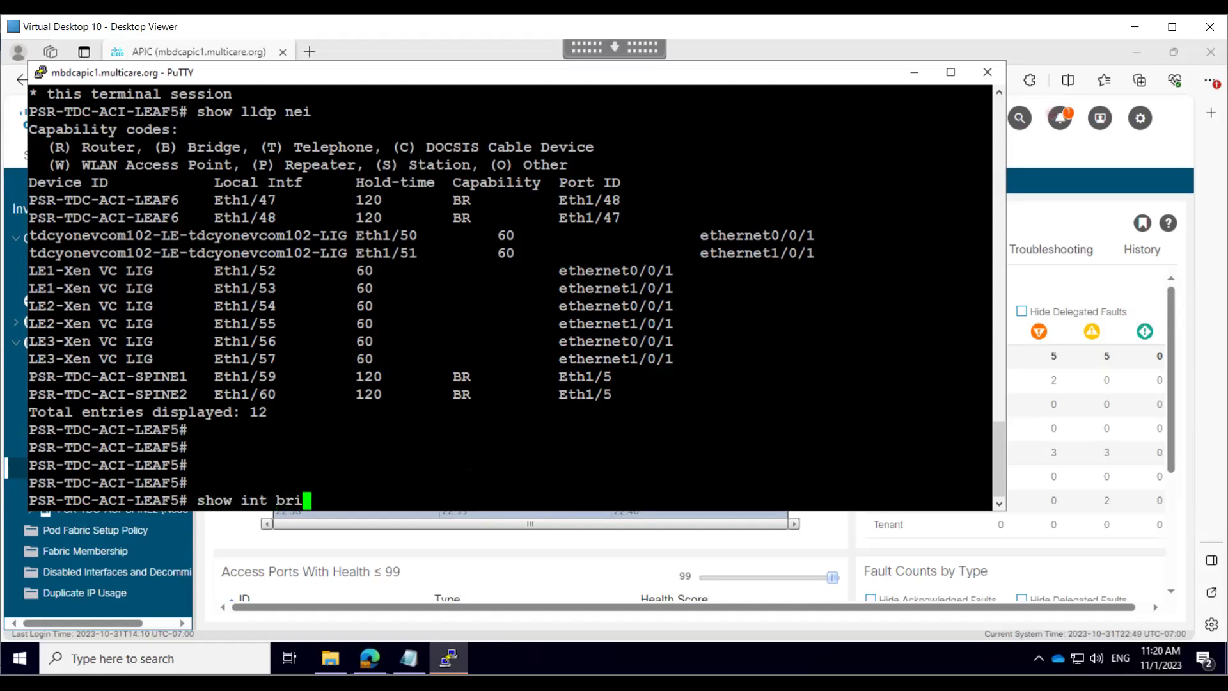
key("Return")
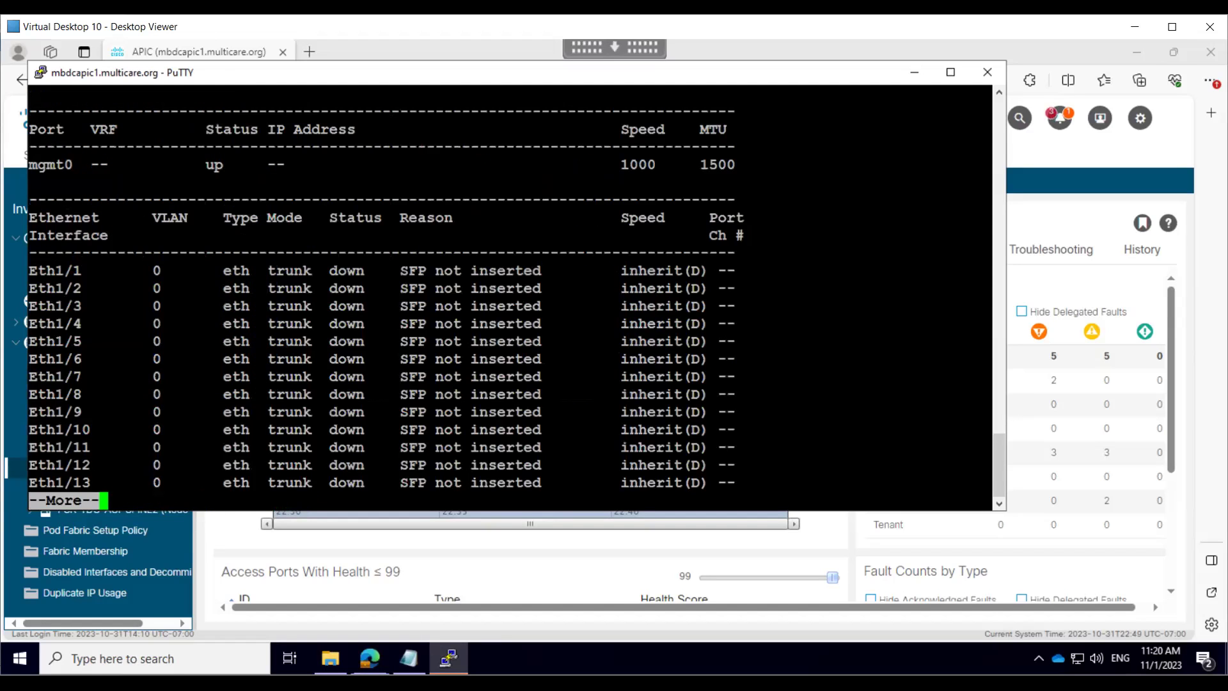
key("space")
key("space")
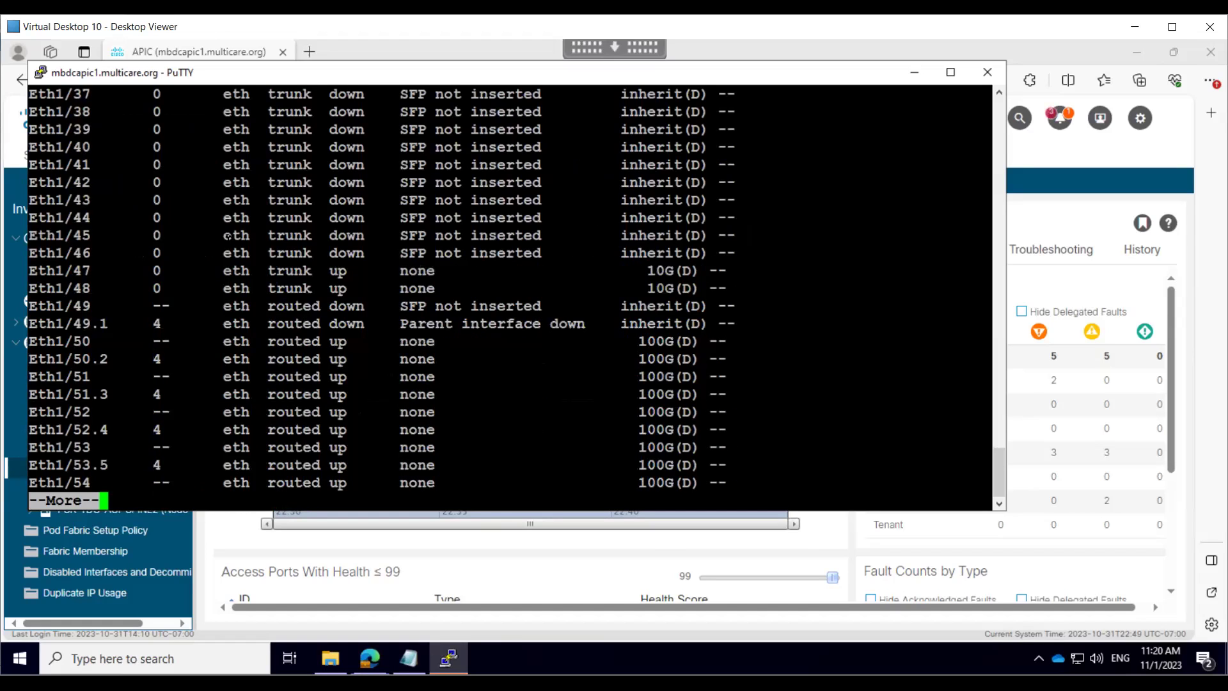
left_click_drag(222, 218, 306, 289)
key("space")
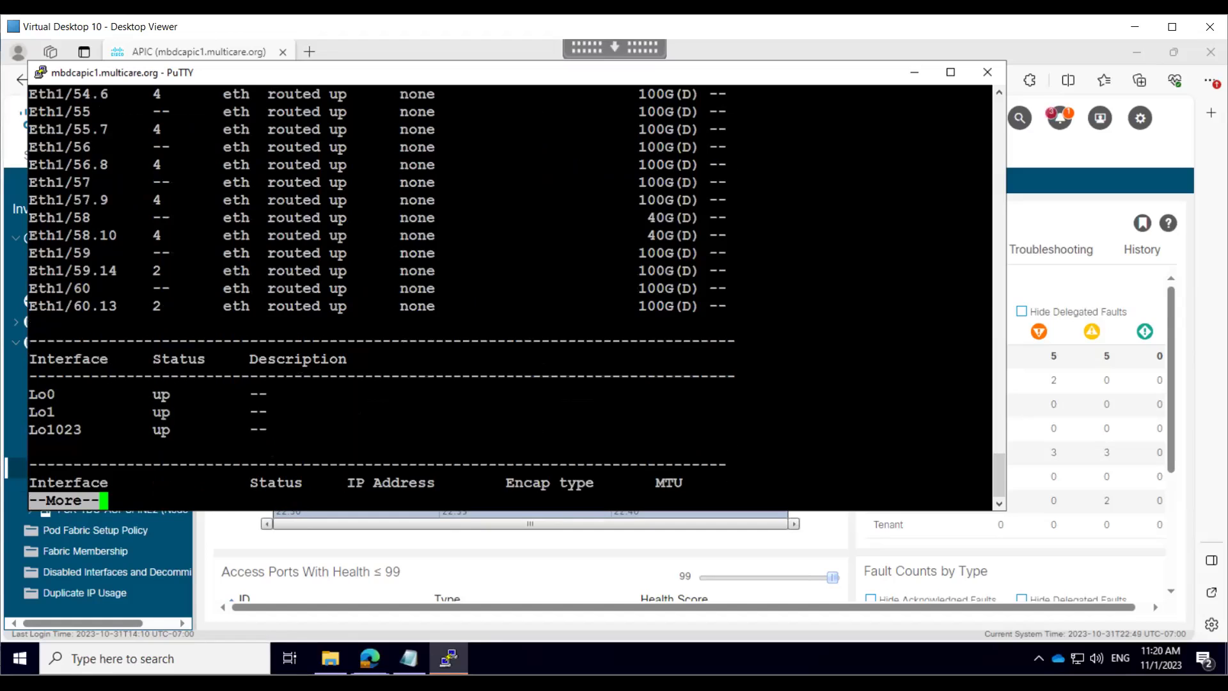
Step: Examine the status and speed of the routed ports from Eth1/49 to Eth1/60 in the interface list
left_click_drag(697, 320, 576, 169)
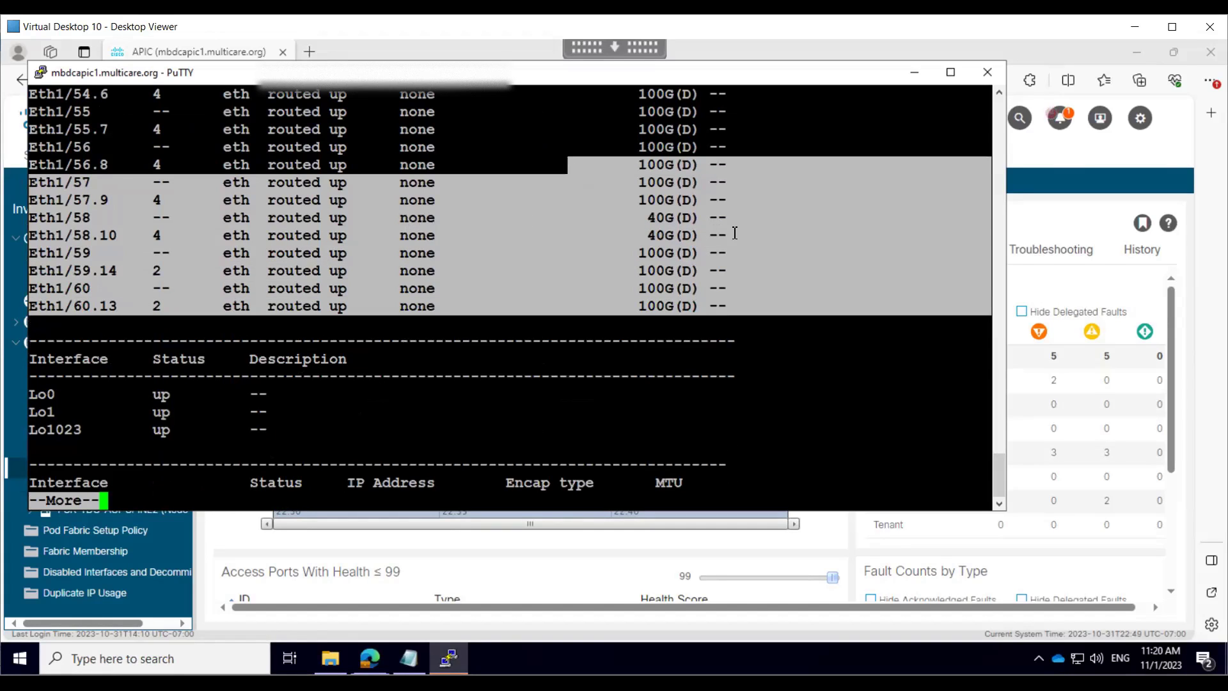
left_click(566, 226)
left_click_drag(768, 237, 17, 164)
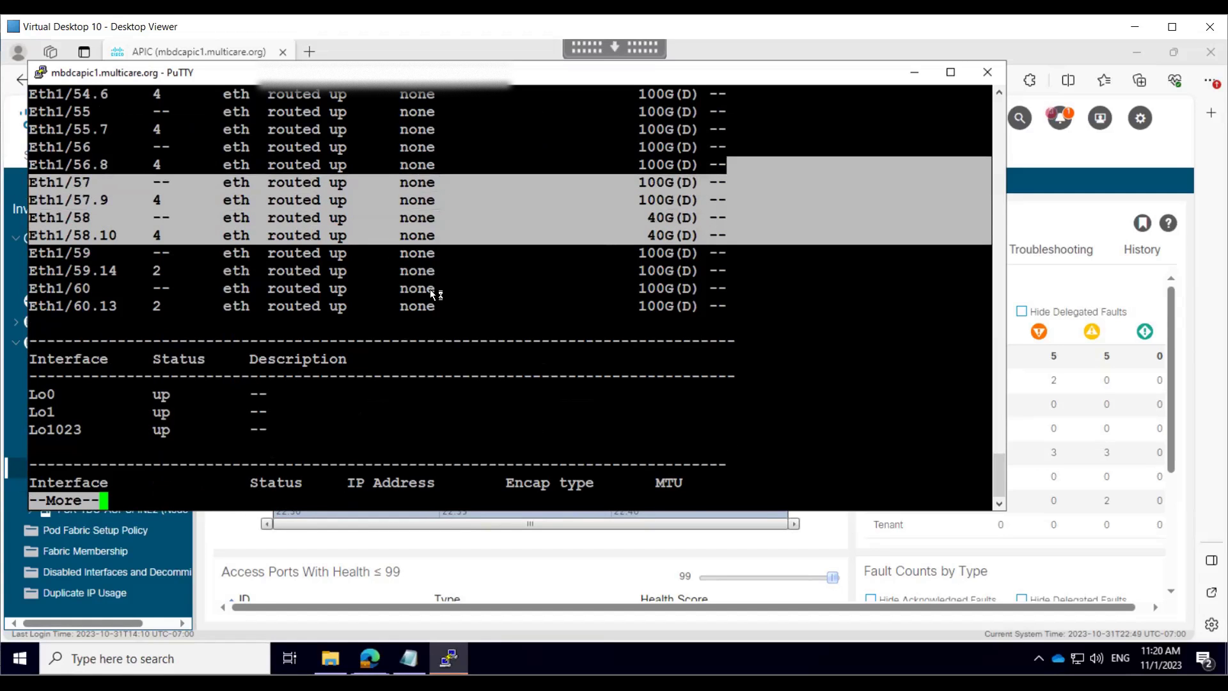
scroll(351, 313, "up", 8)
left_click_drag(109, 412, 28, 341)
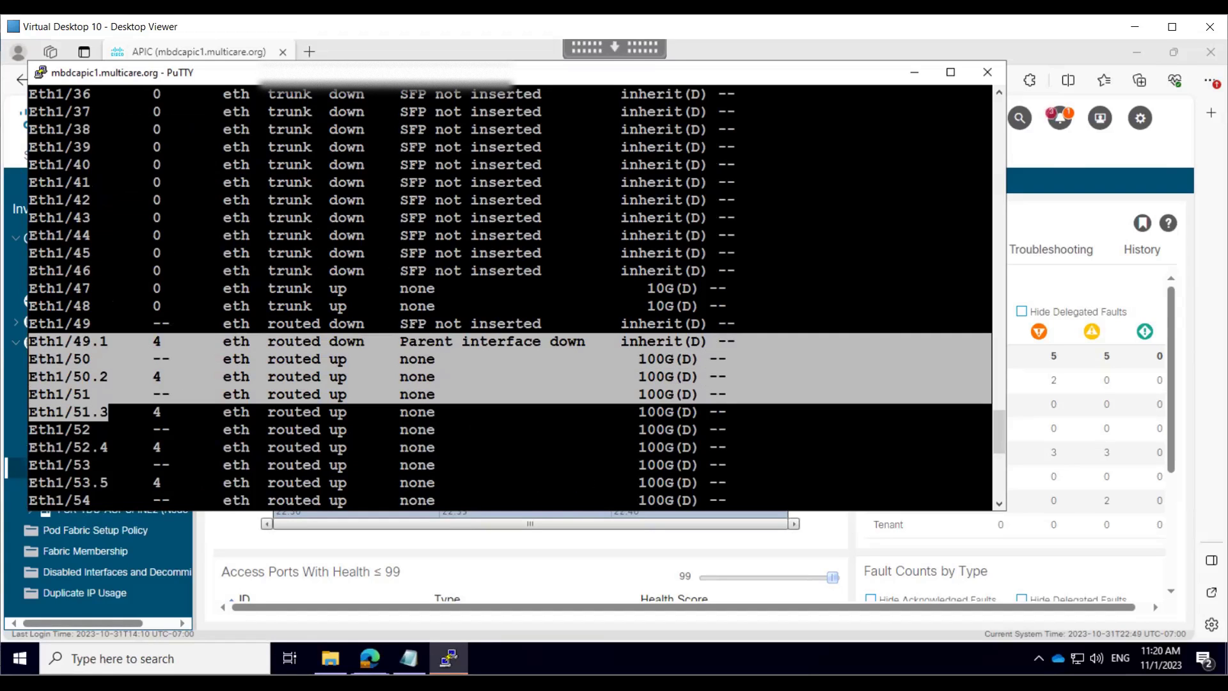
left_click(818, 163)
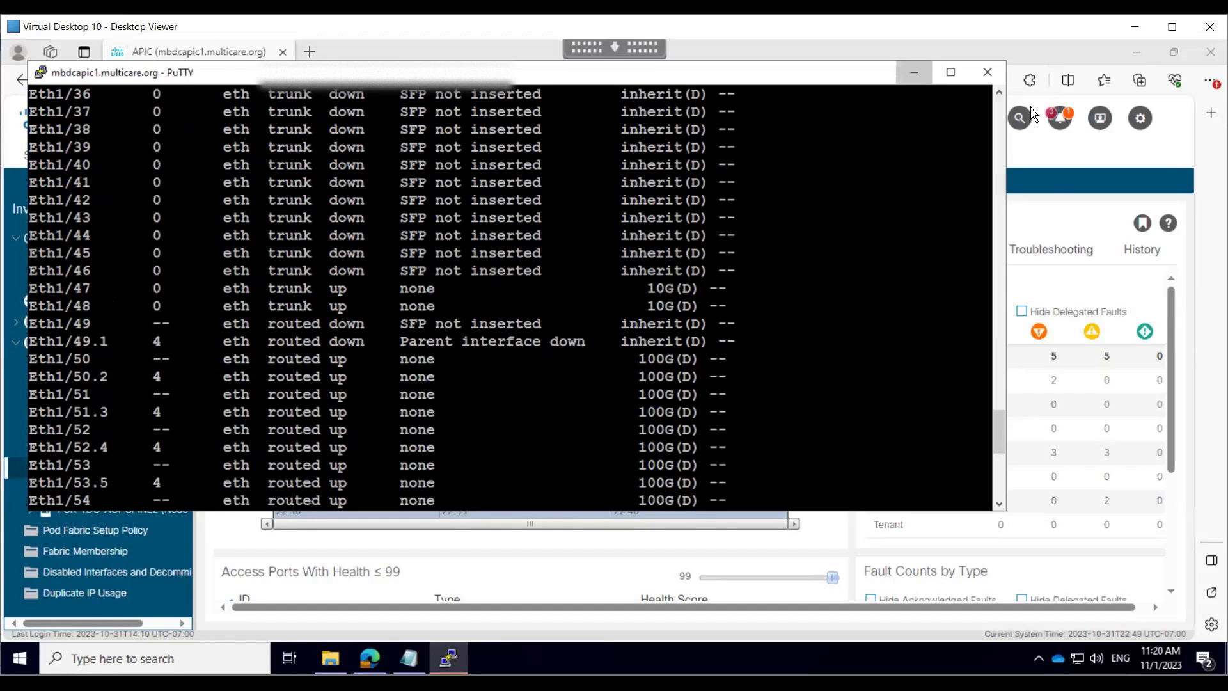
Step: Switch to APIC and open the interface view of PSR-TDC-ACI-LEAF5 in the Pod 2 fabric inventory
left_click(914, 71)
left_click(79, 180)
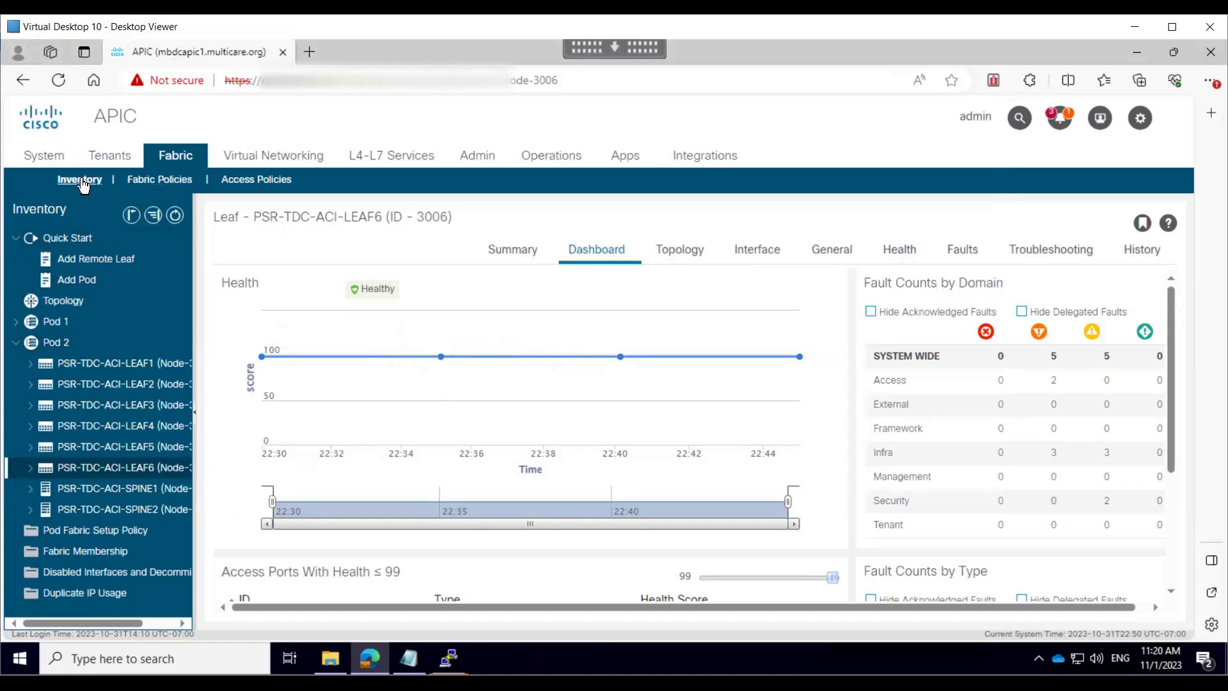
left_click(113, 446)
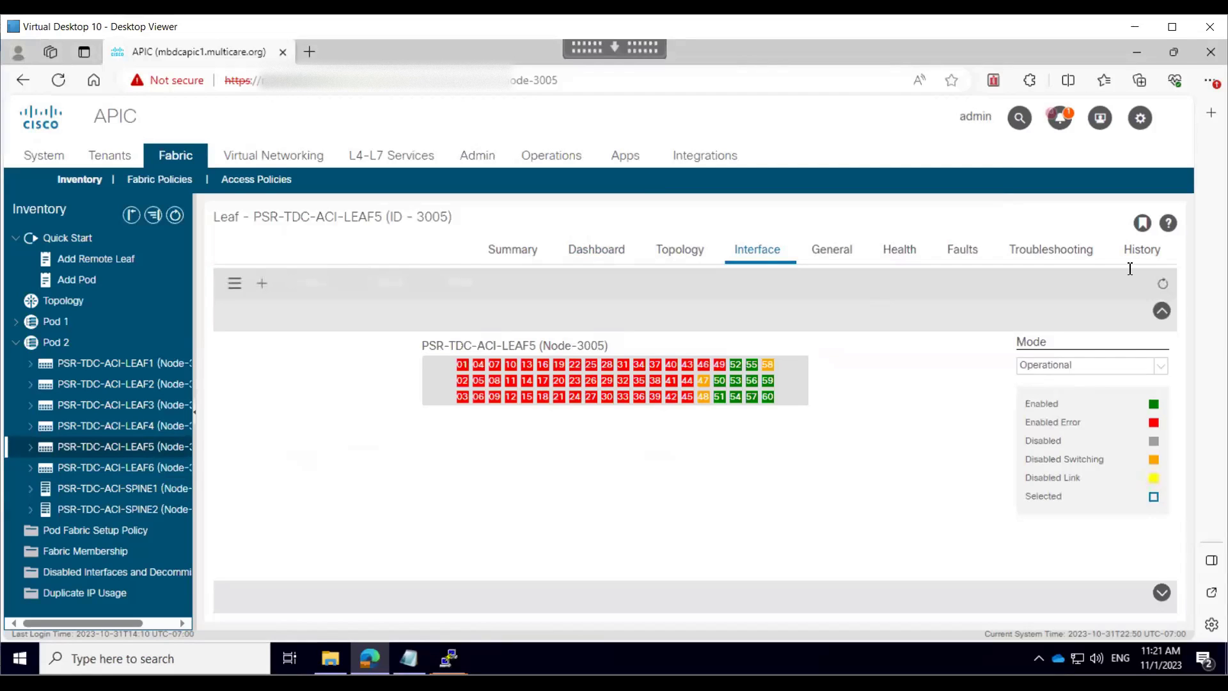
Step: Set the leaf's interface view mode to Configuration
left_click_drag(1018, 345, 1002, 356)
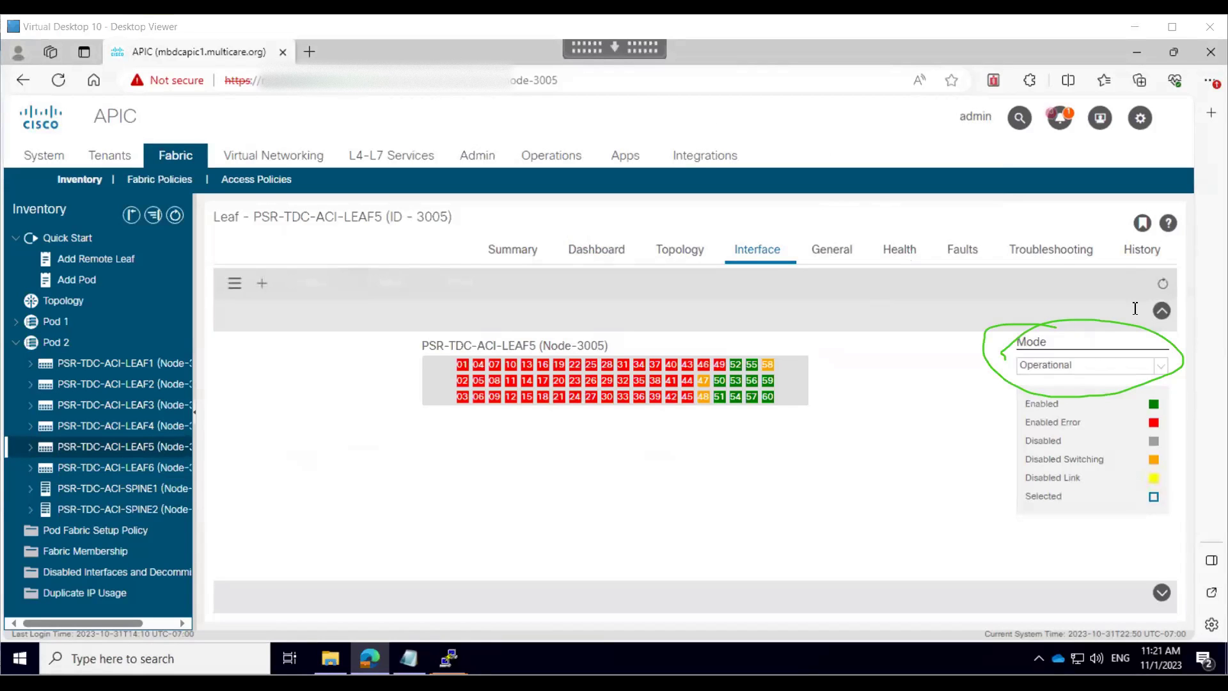
left_click(1164, 366)
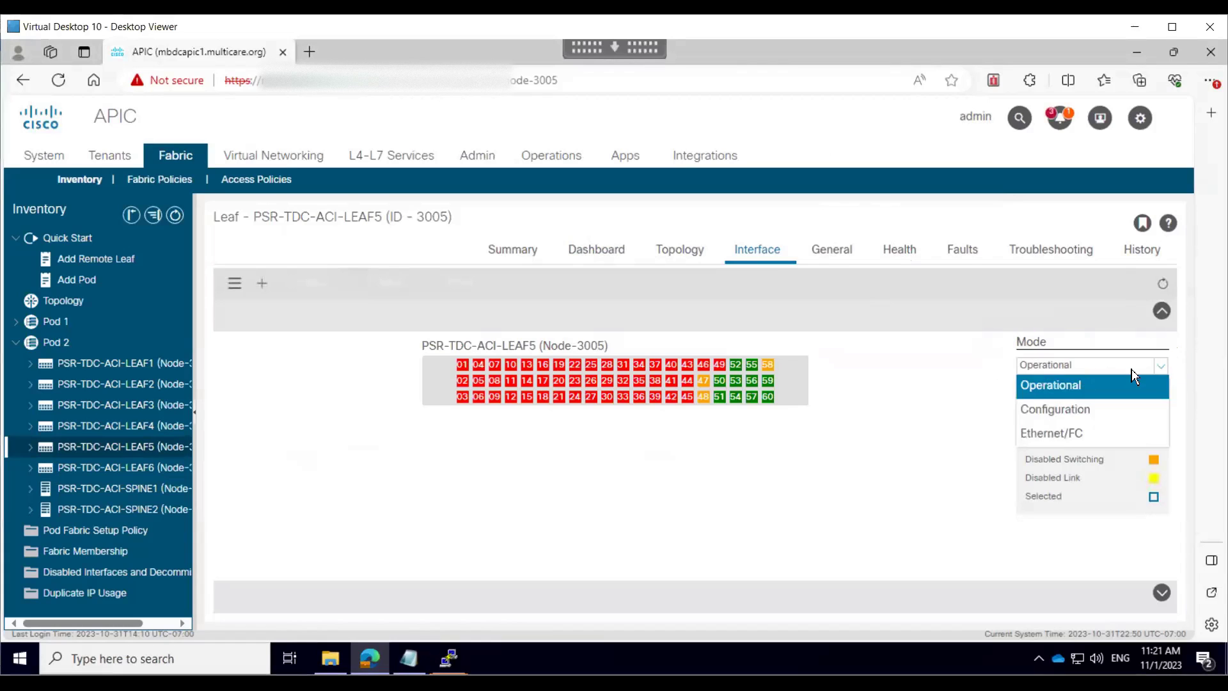
left_click(1062, 411)
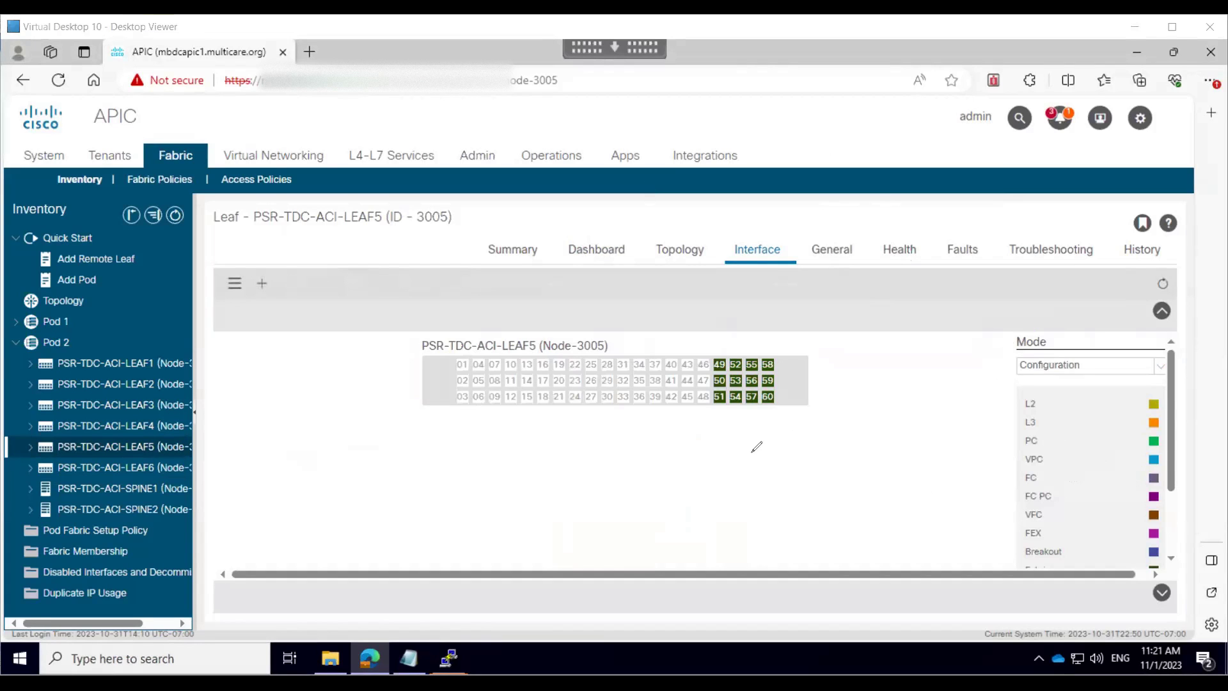
left_click_drag(713, 424, 742, 420)
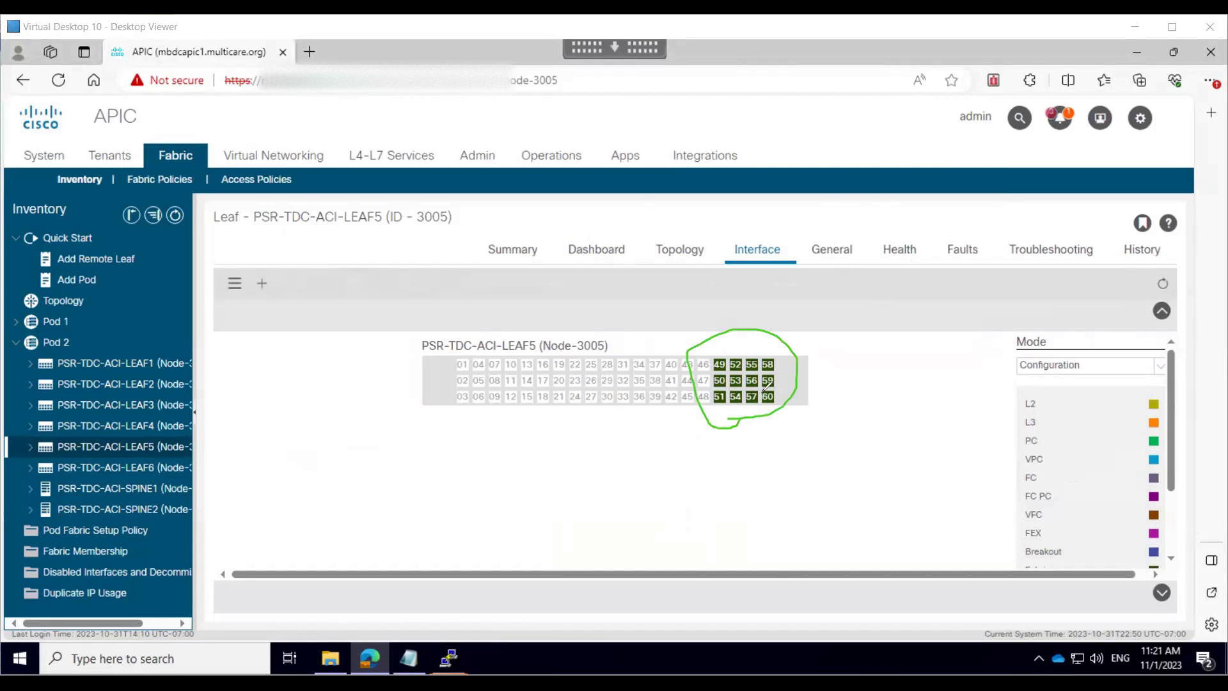
left_click_drag(775, 380, 782, 400)
mouse_move(755, 355)
left_mouse_down()
mouse_move(757, 371)
mouse_move(720, 383)
mouse_move(749, 349)
mouse_move(757, 355)
left_mouse_up()
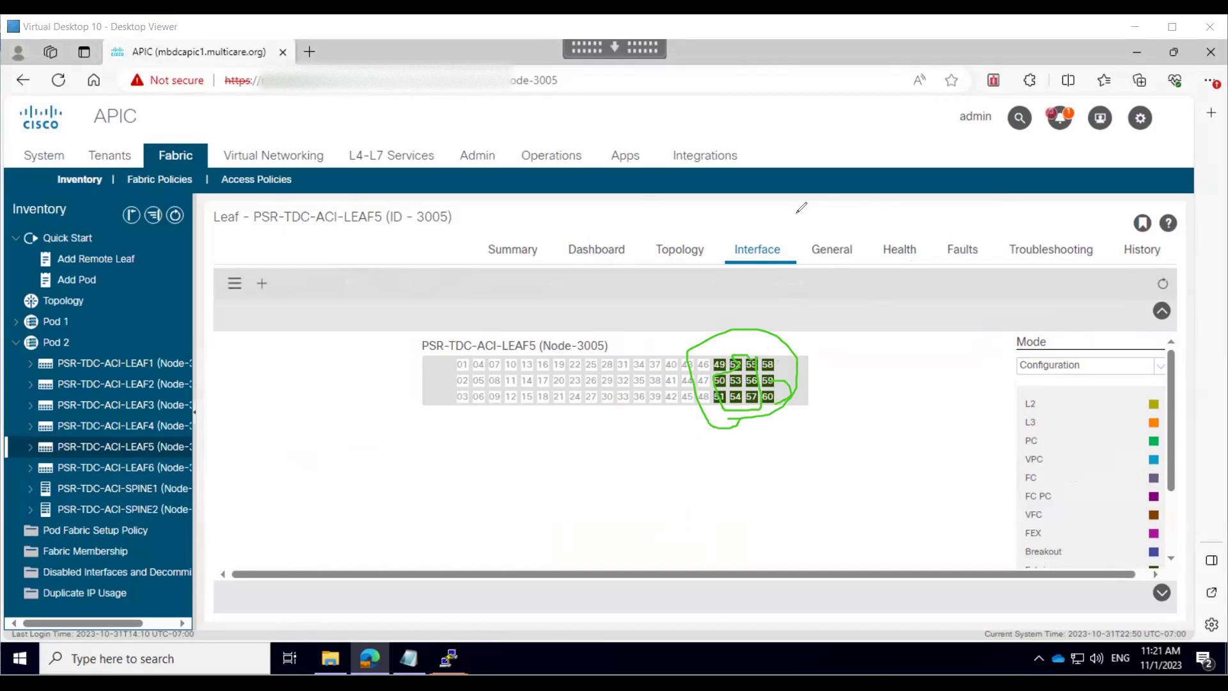
mouse_move(1046, 399)
left_mouse_down()
mouse_move(1083, 385)
mouse_move(1103, 413)
left_mouse_up()
left_click_drag(1058, 456, 1098, 439)
key("Escape")
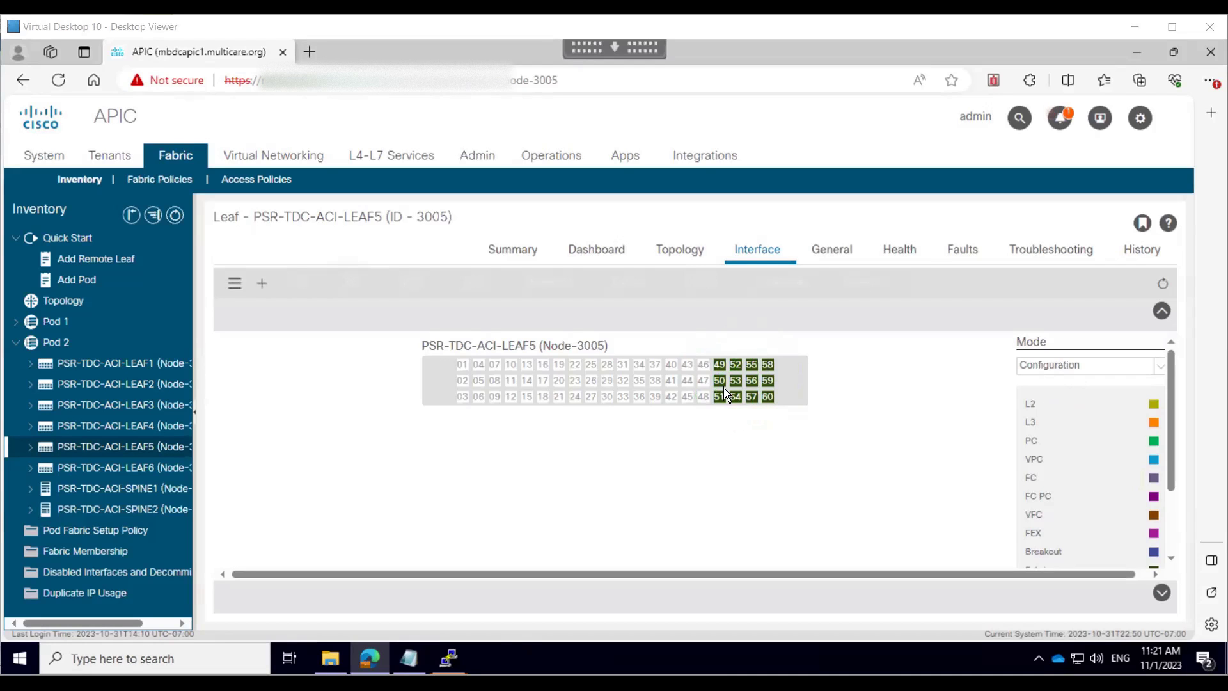
Step: Select ports 50 through 57 on the PSR-TDC-ACI-LEAF5 port diagram
mouse_move(727, 384)
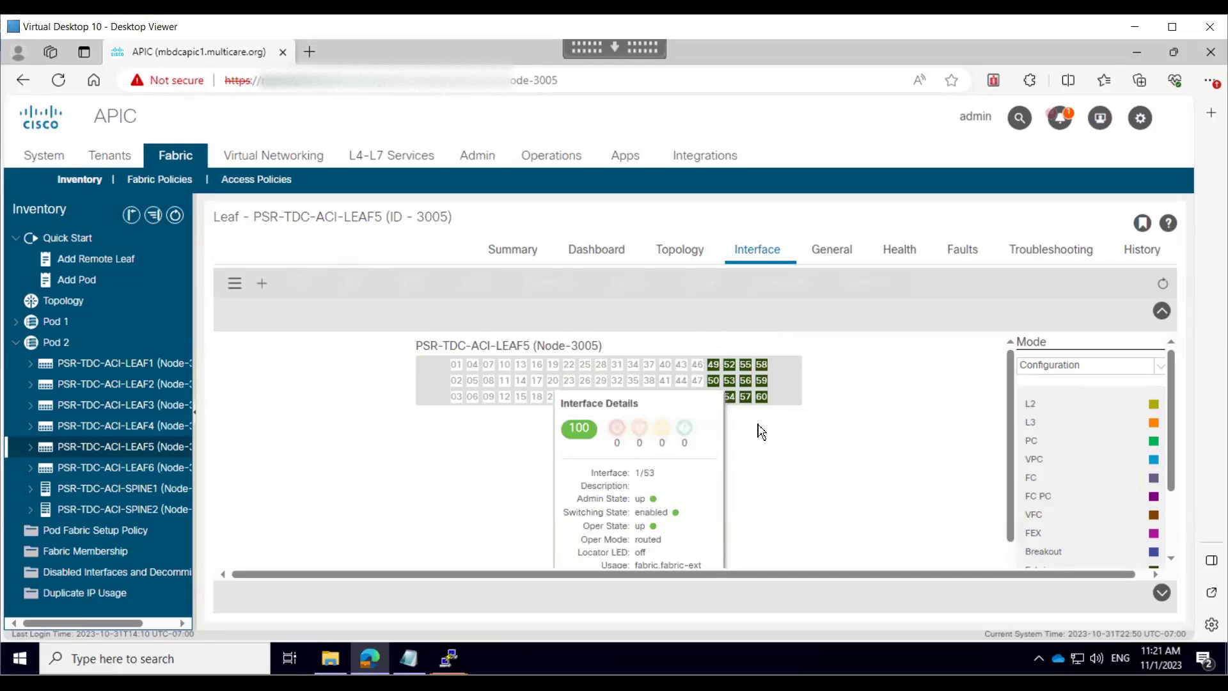
left_click(721, 383)
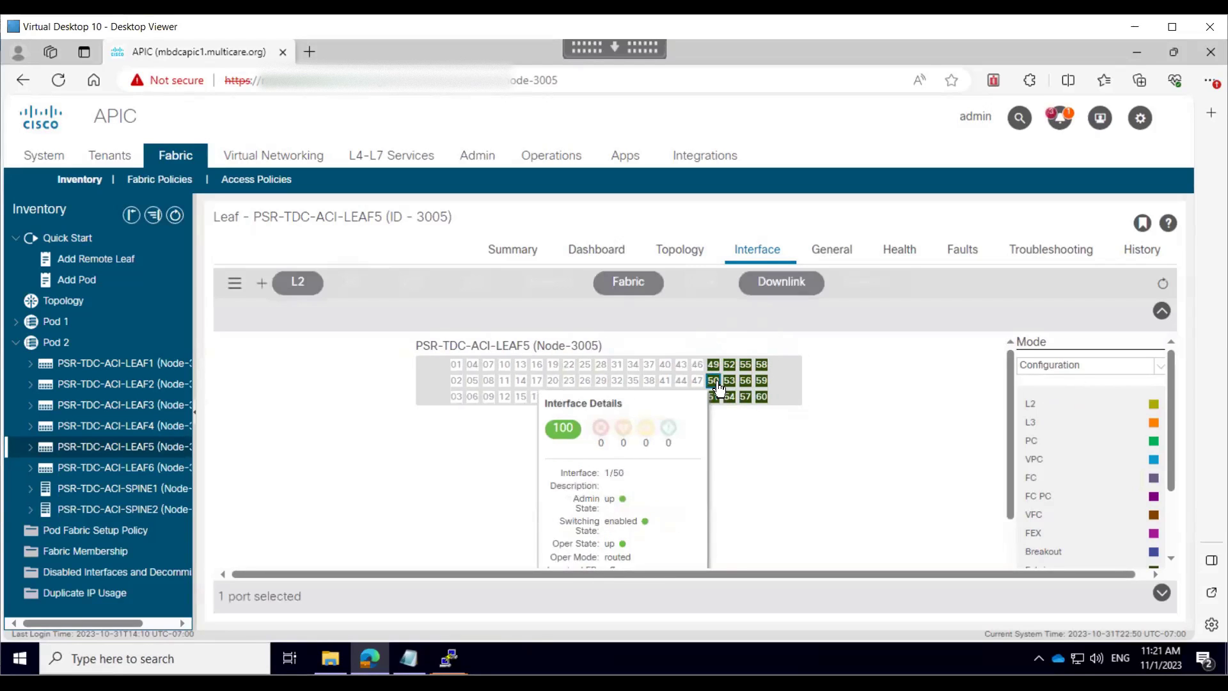
left_click(724, 397)
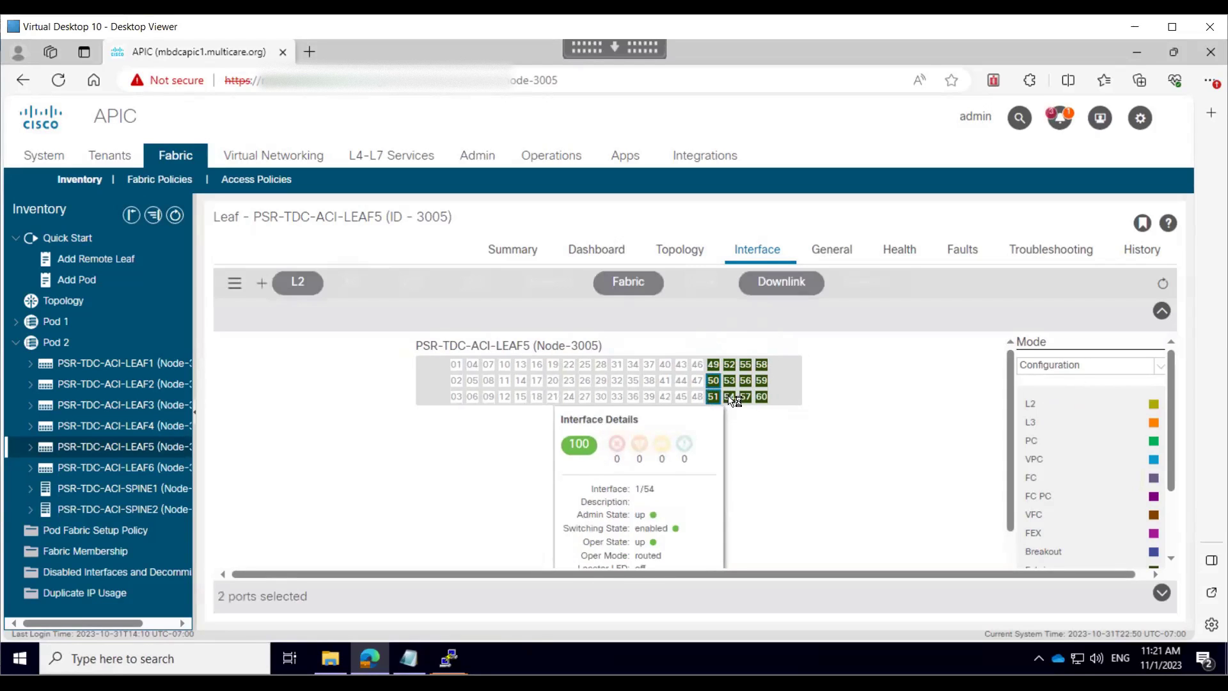
left_click(729, 381)
left_click(730, 364)
left_click(729, 397)
left_click(746, 365)
left_click(746, 380)
left_click(747, 397)
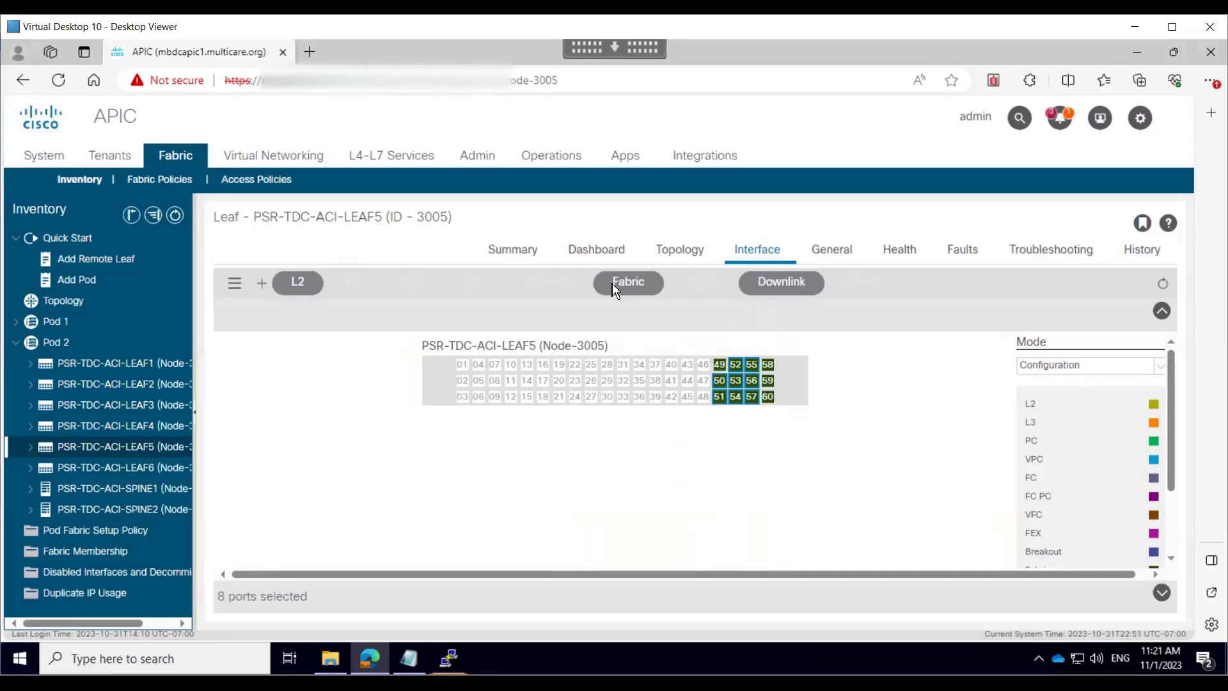
Step: Configure the selected ports 1/50 to 1/57 as downlinks, submitting the change with a switch reload
left_click(782, 286)
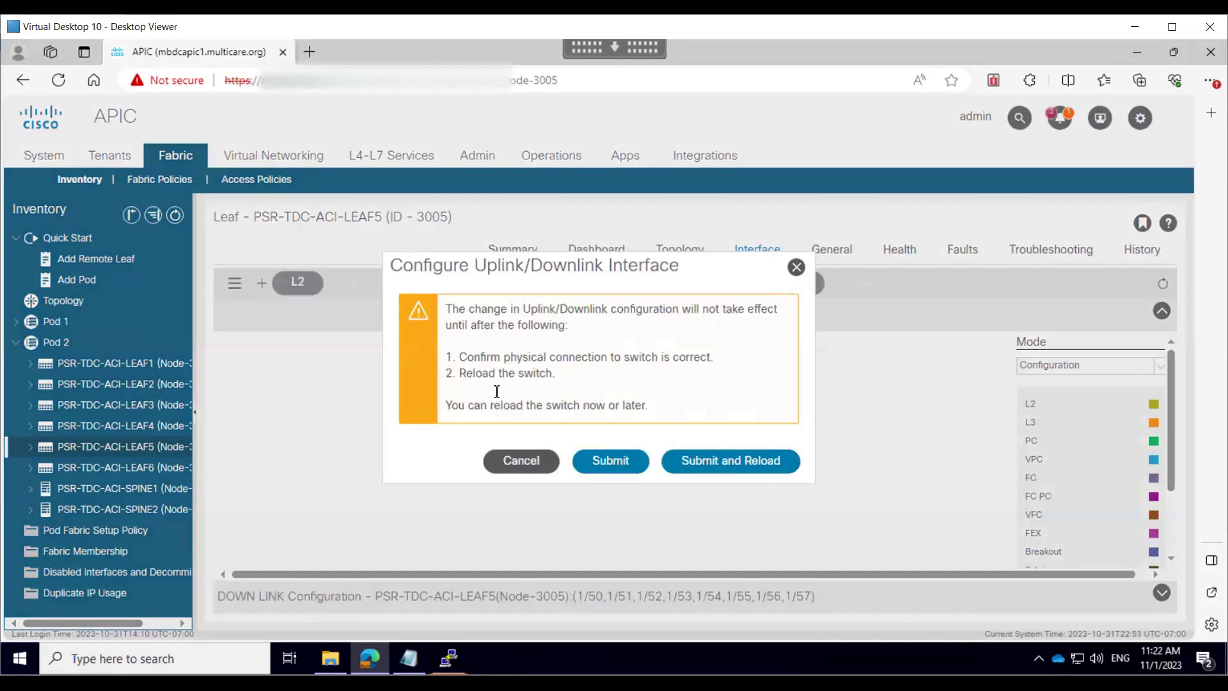
left_click_drag(461, 358, 724, 368)
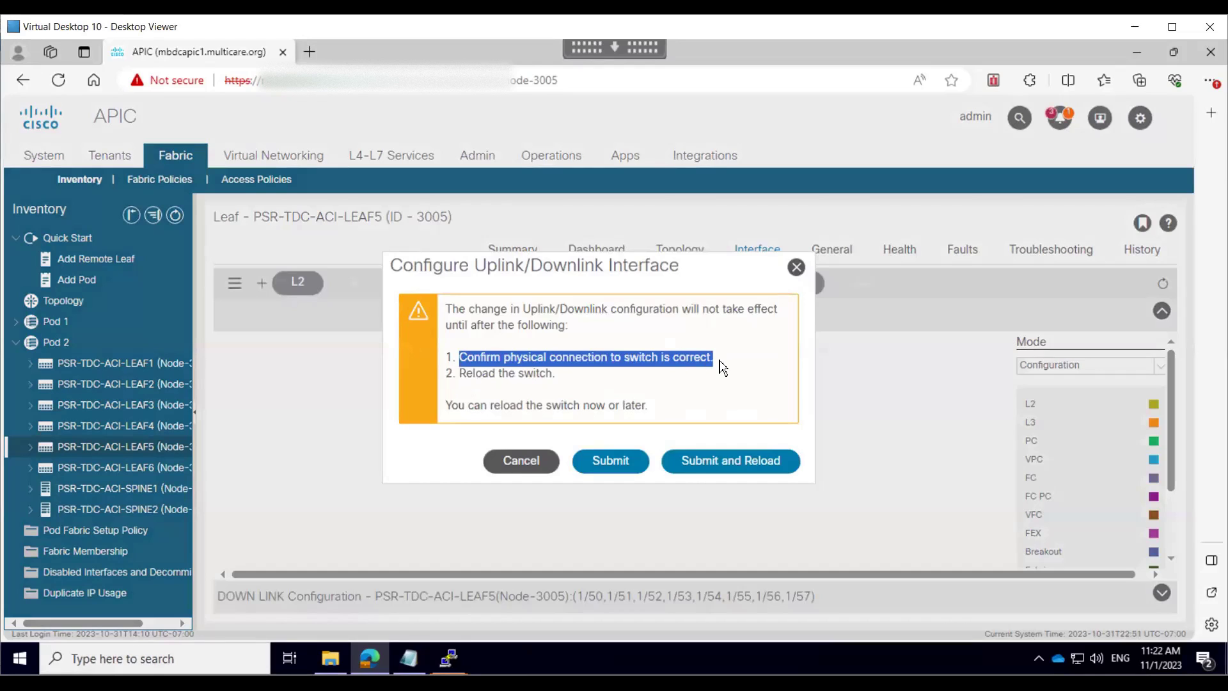
left_click(696, 470)
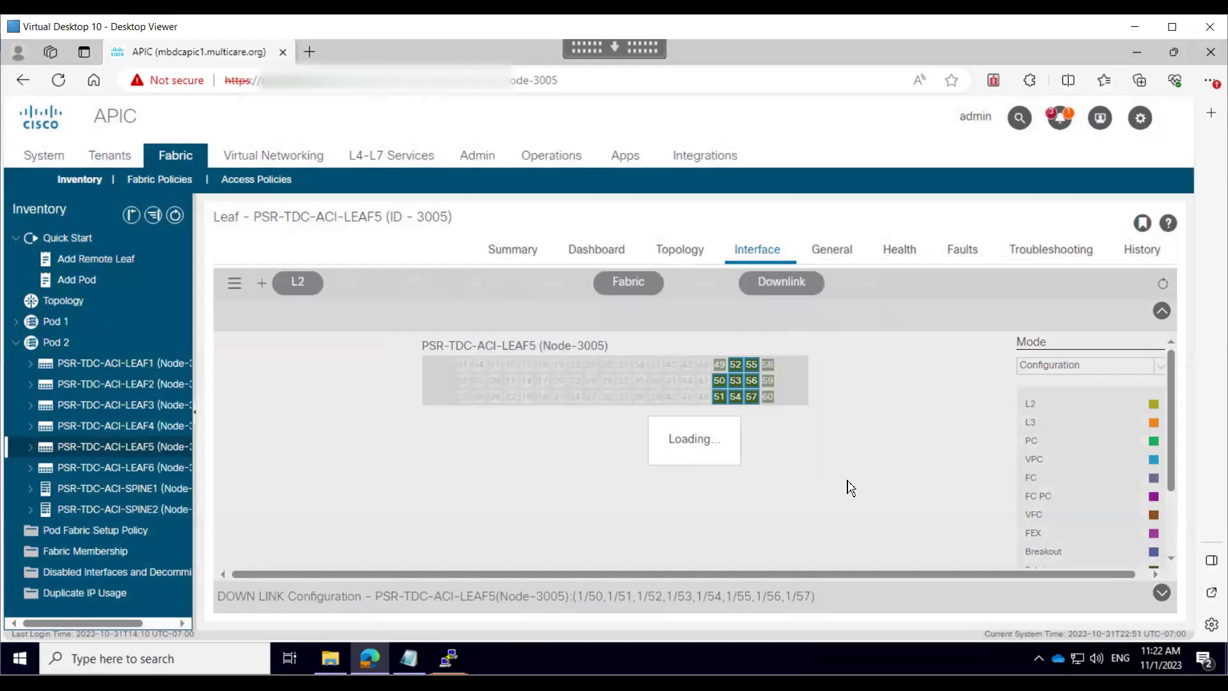
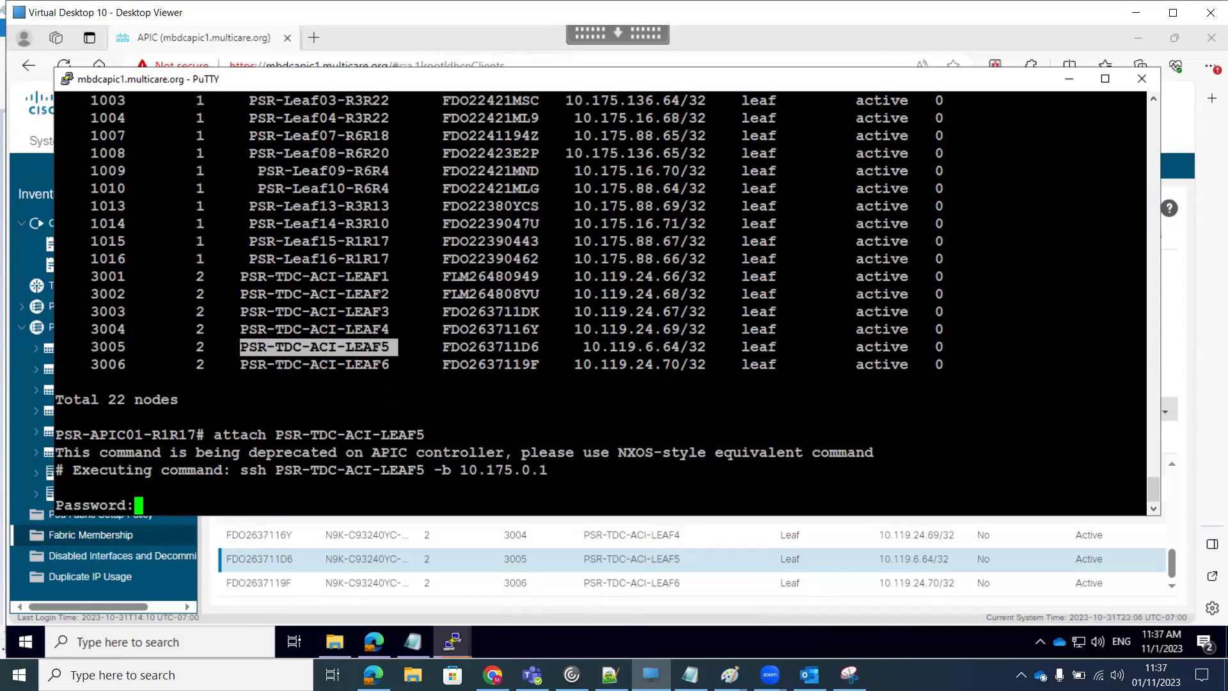
Step: Try to log in to PSR-TDC-ACI-LEAF5 with the account password and enlarge the terminal window
key("Return")
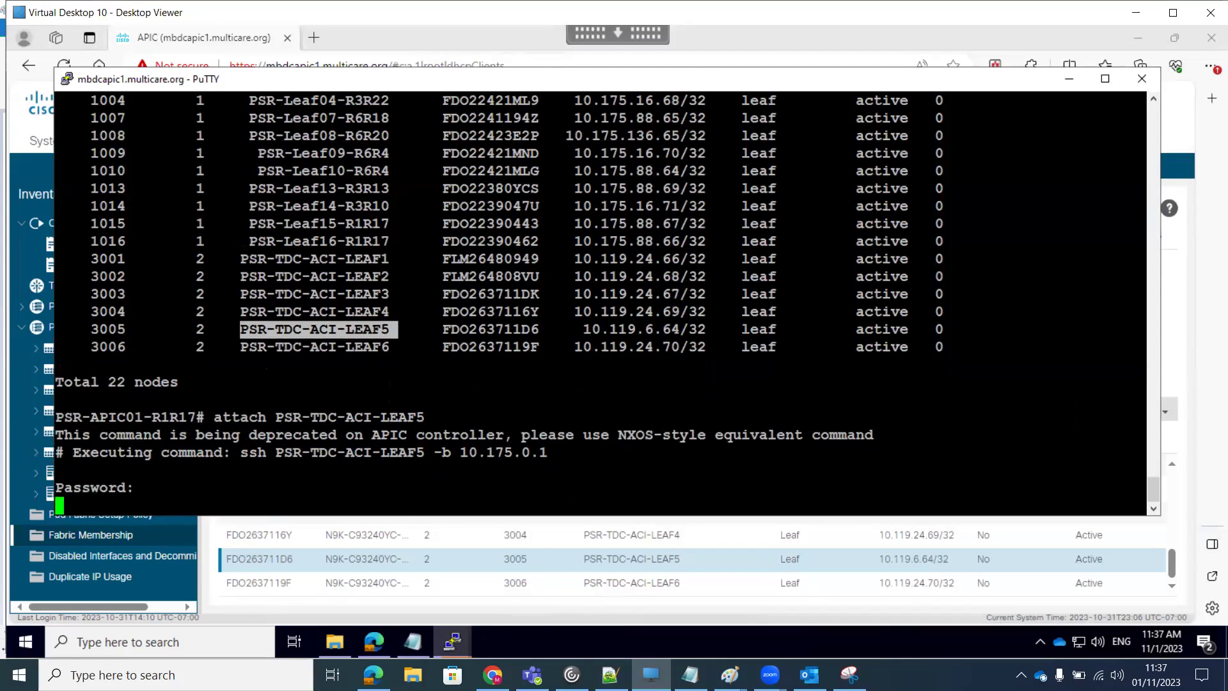
left_click_drag(407, 515, 406, 586)
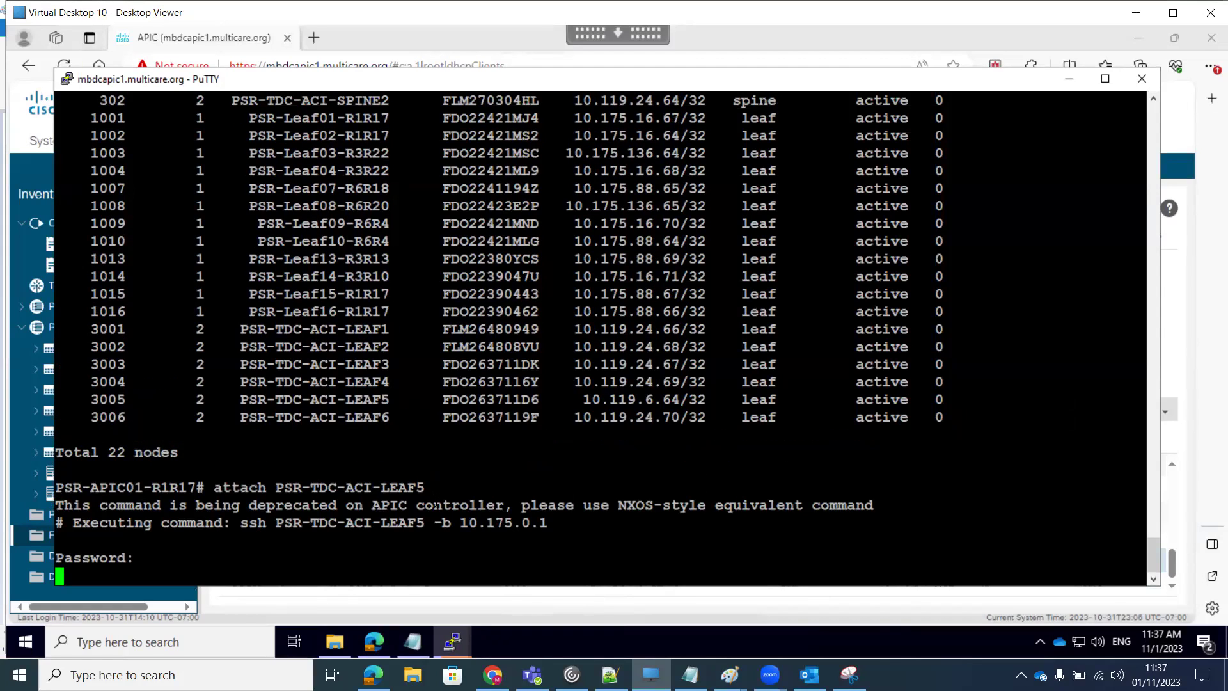
key("Return")
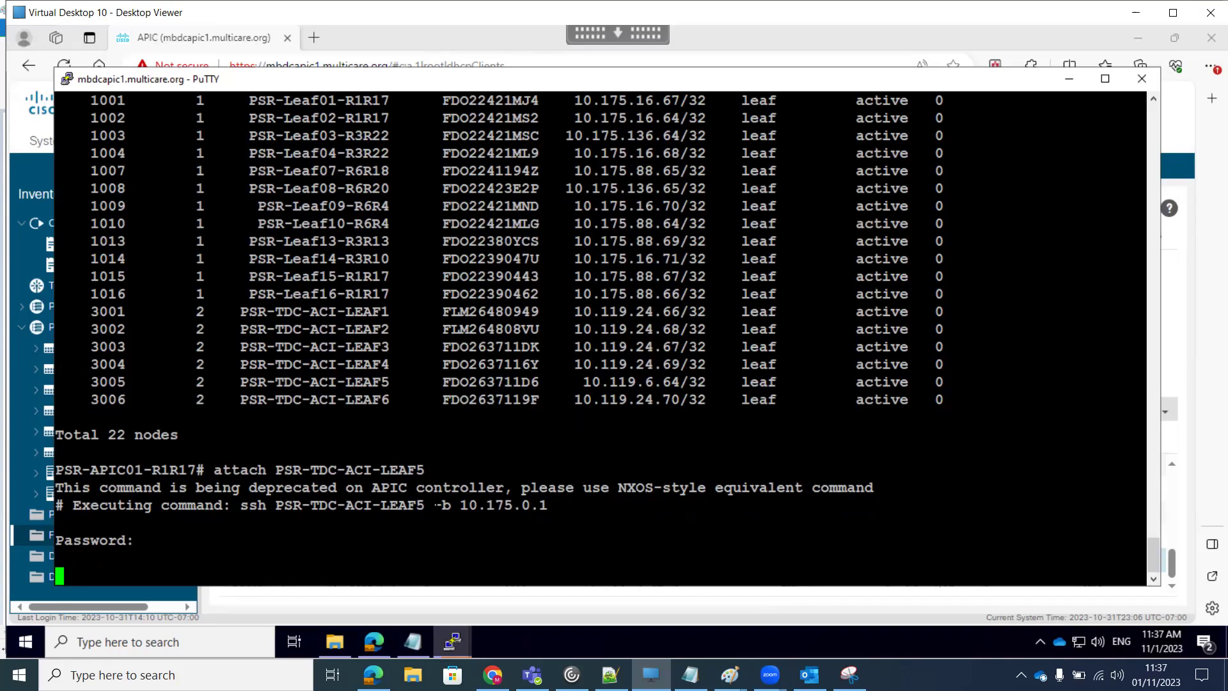
type("C")
key("Return")
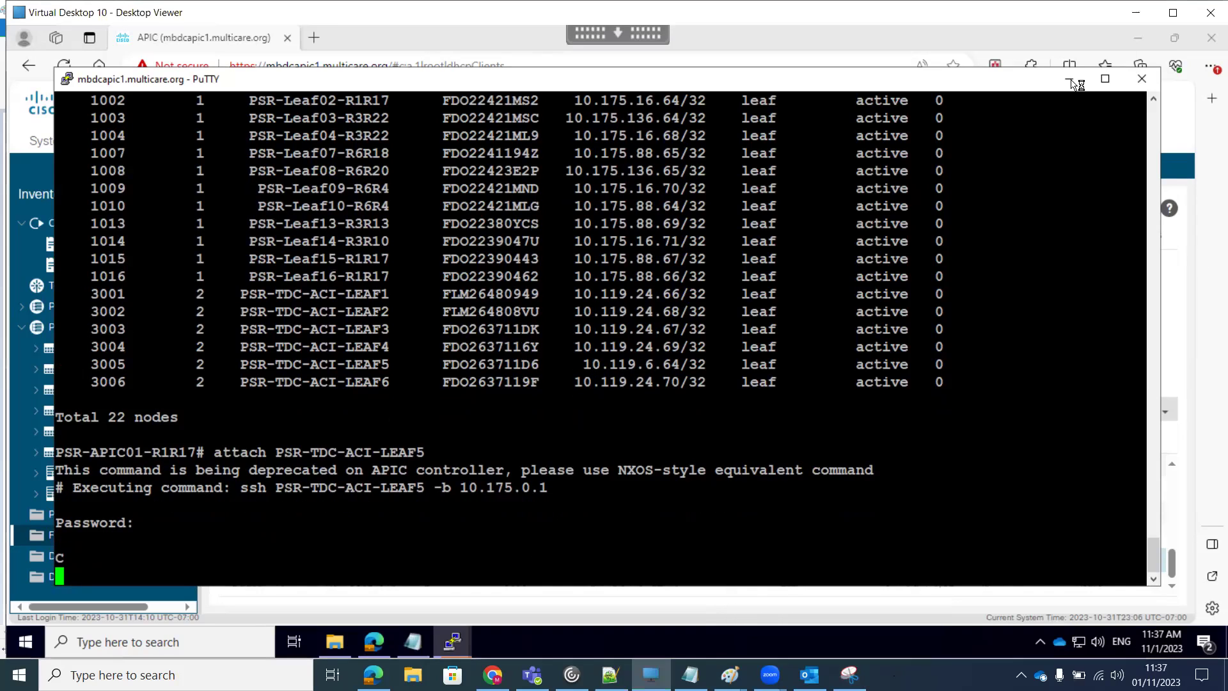
Step: Switch to APIC and check the port diagram and physical interface summary of PSR-TDC-ACI-LEAF5
key("alt+Tab")
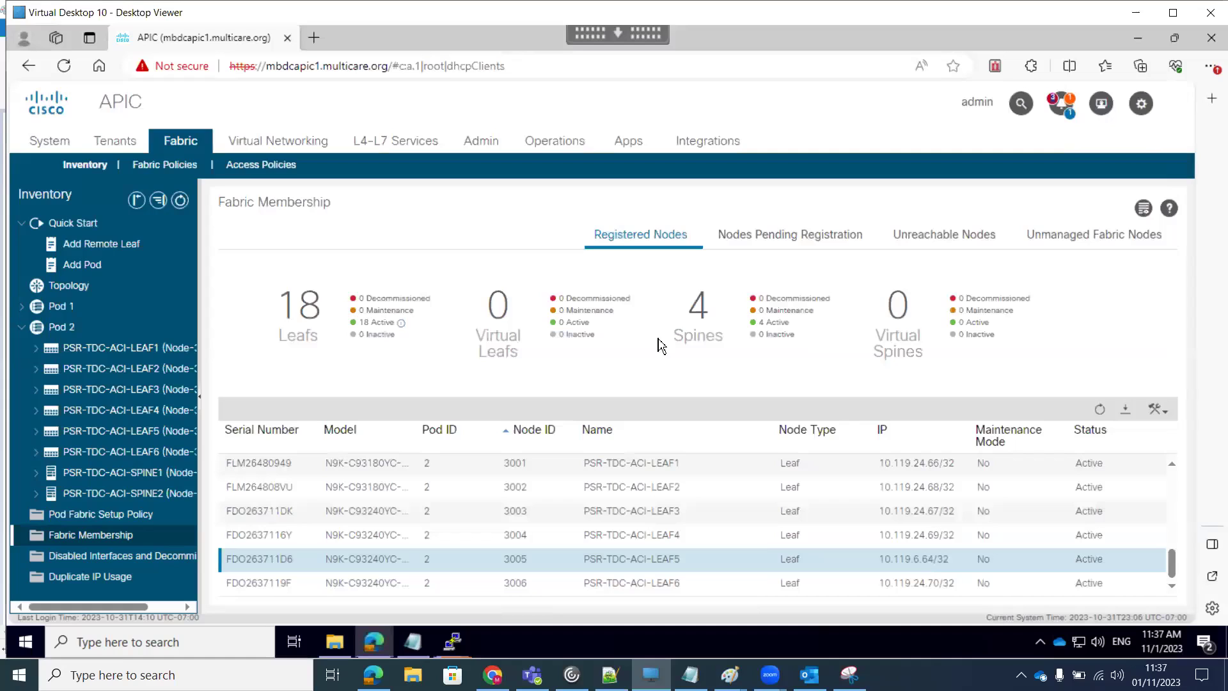
left_click(132, 431)
left_click(760, 238)
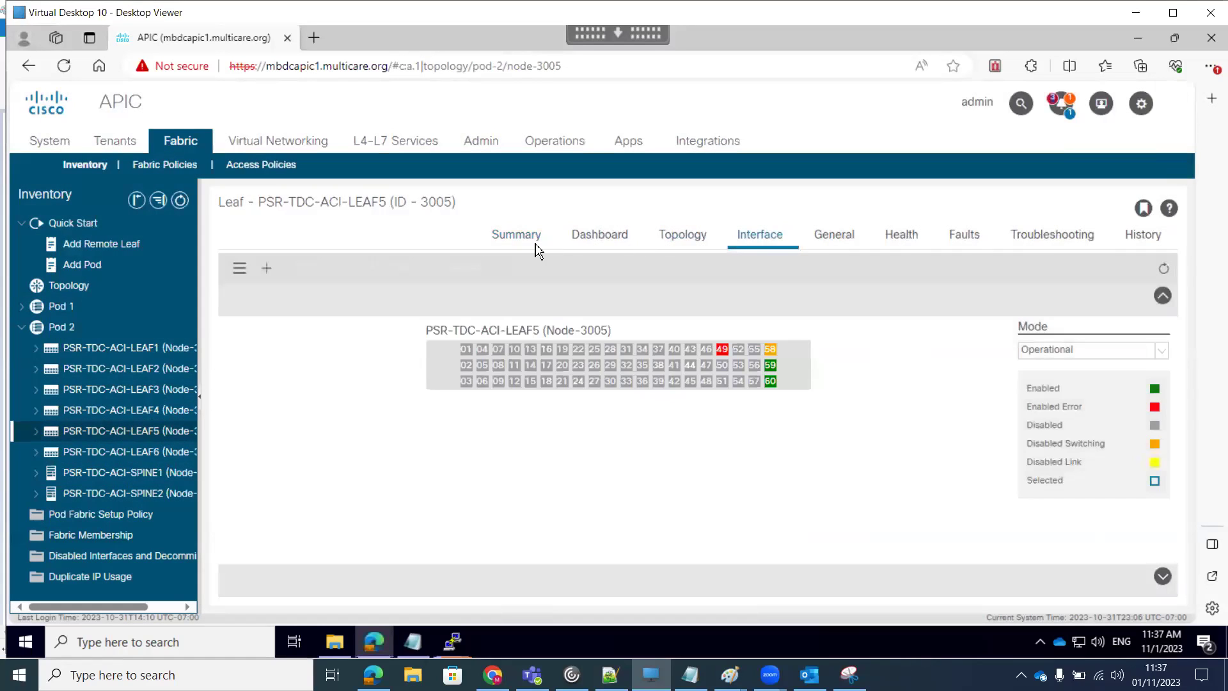
left_click(529, 253)
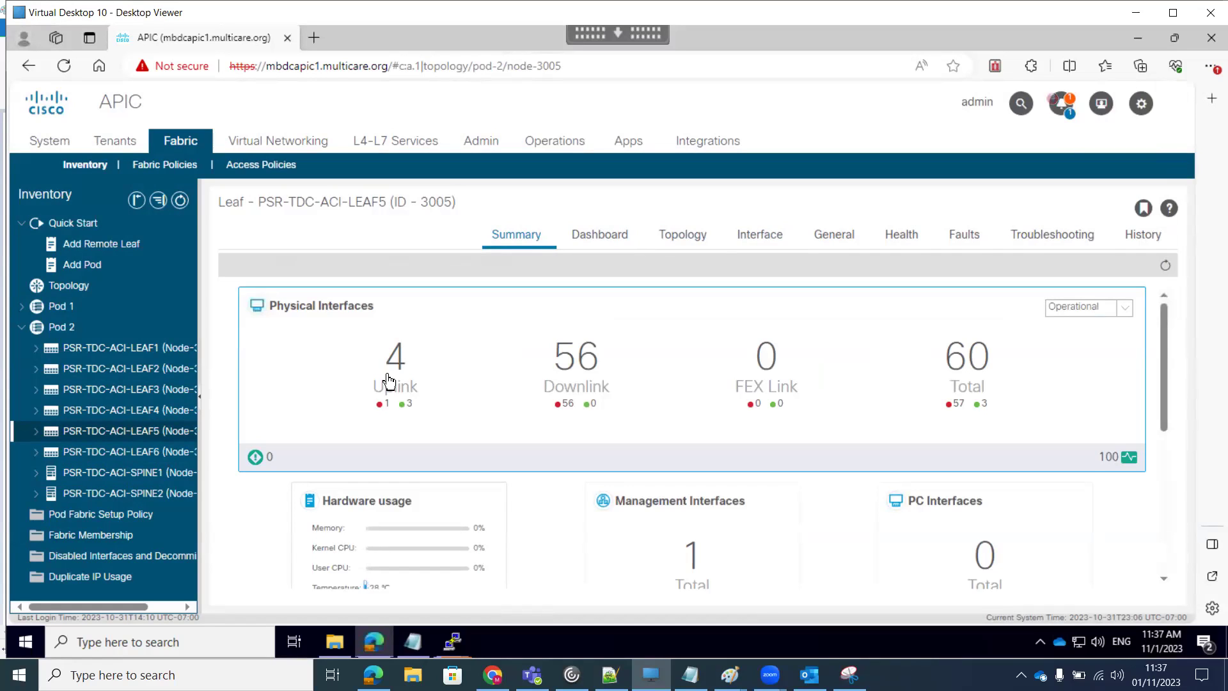
Step: Return to the leaf's interface view and examine the operational details of port 1/60
left_click(768, 240)
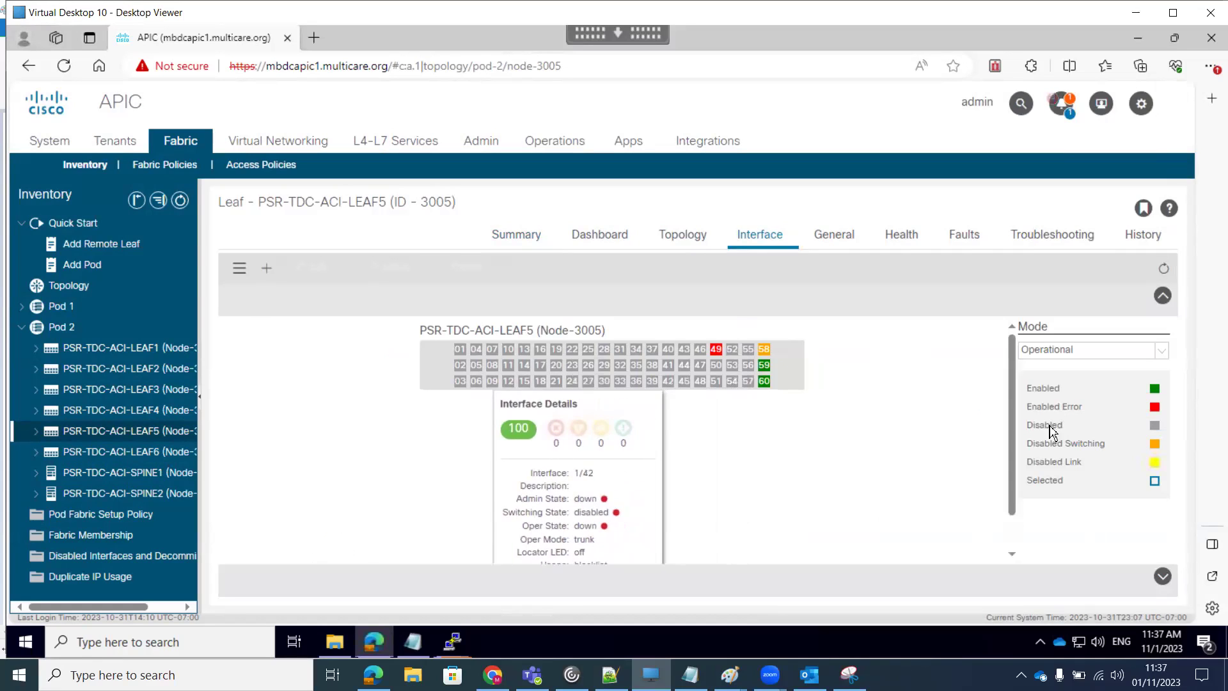
left_click_drag(1067, 426, 1032, 425)
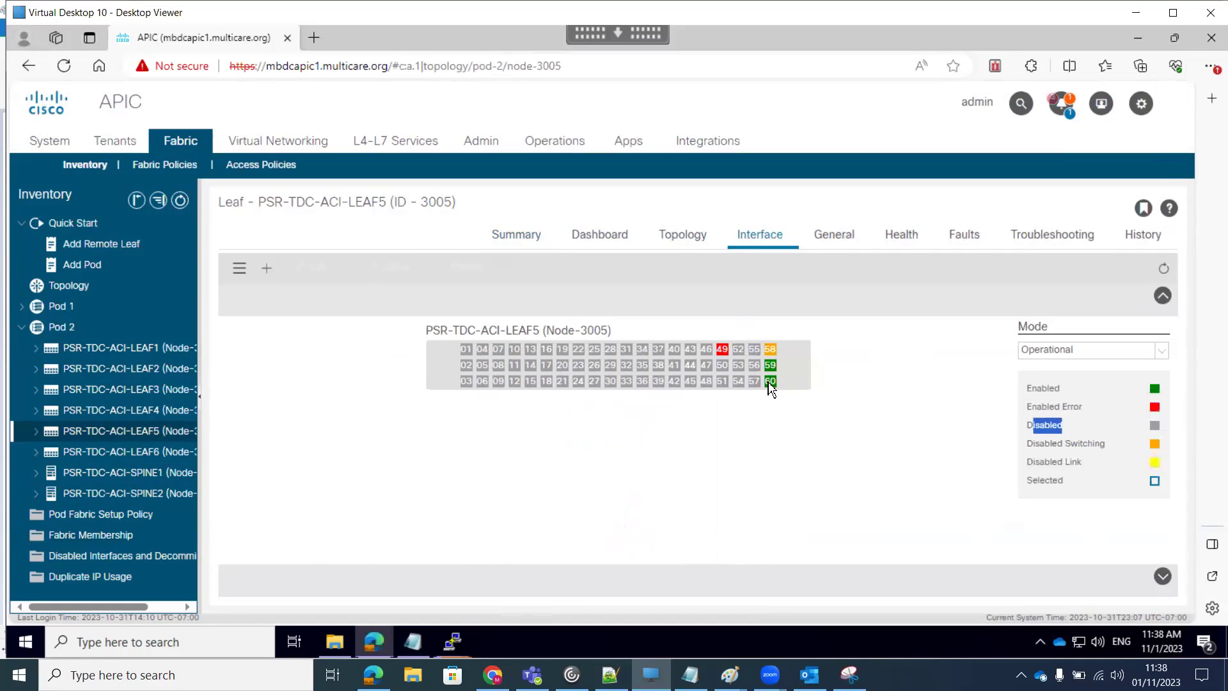
left_click(767, 386)
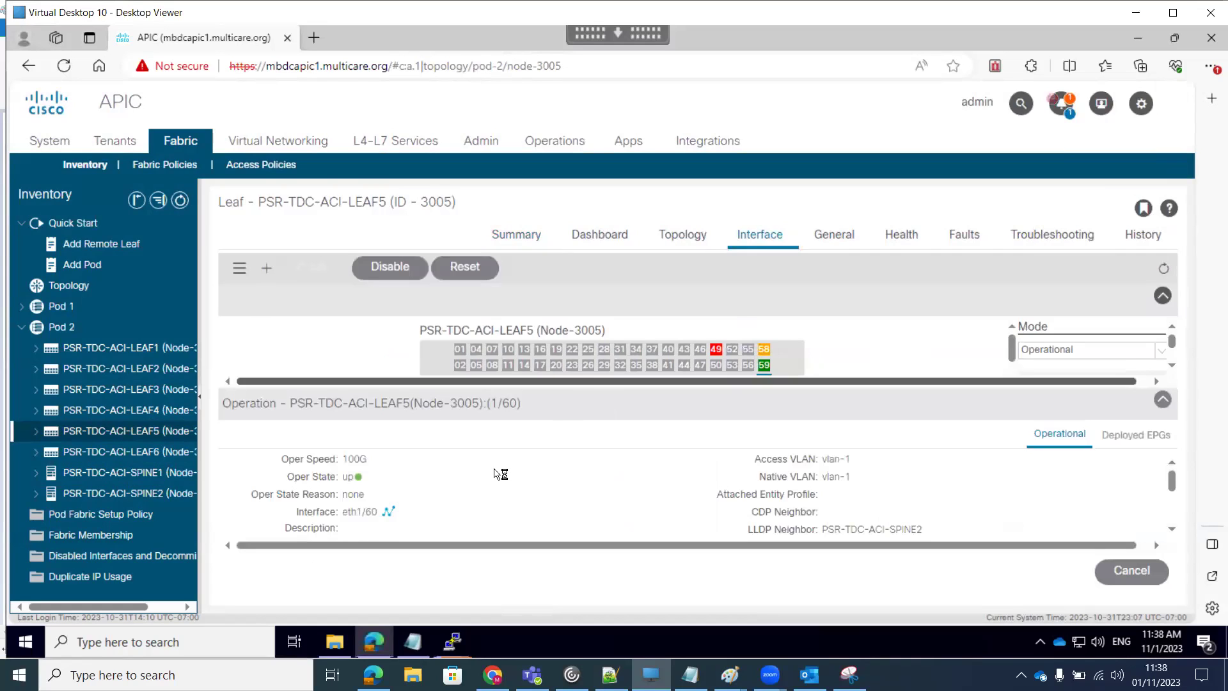
scroll(500, 474, "down", 1)
left_click_drag(345, 525, 407, 523)
left_click(749, 369)
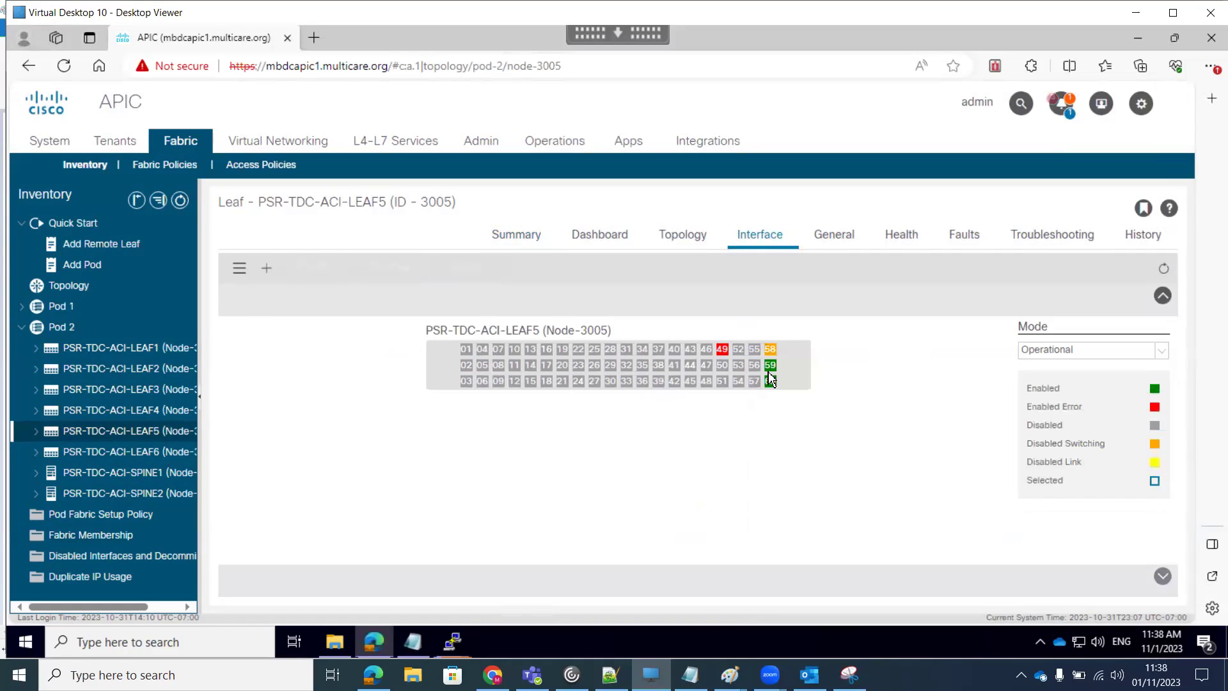
Step: Examine the admin state, usage, switching state and layer in the operational details of port 1/56
left_click(754, 373)
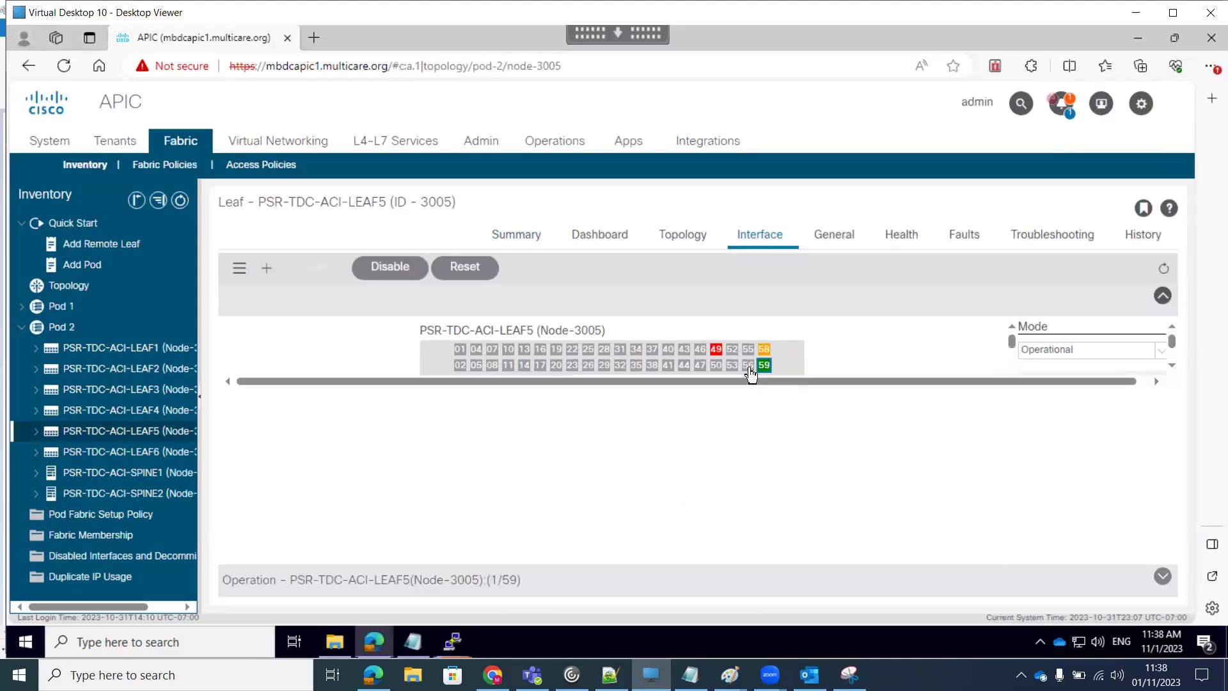
left_click(750, 369)
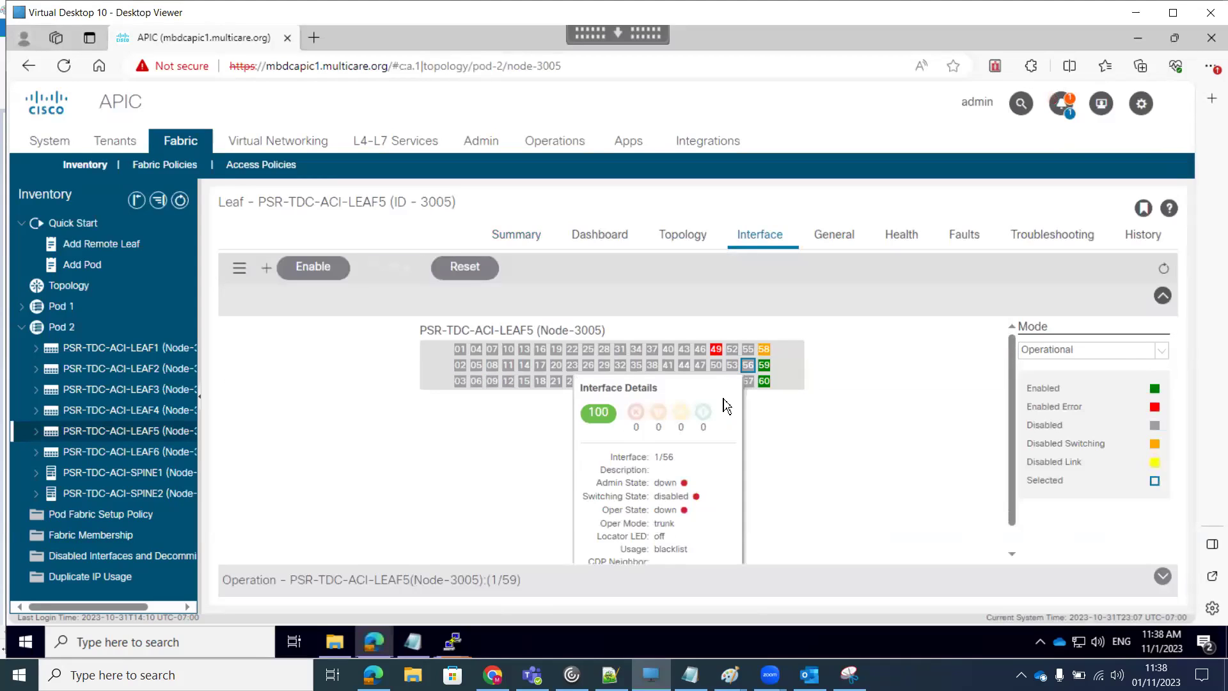
left_click(754, 364)
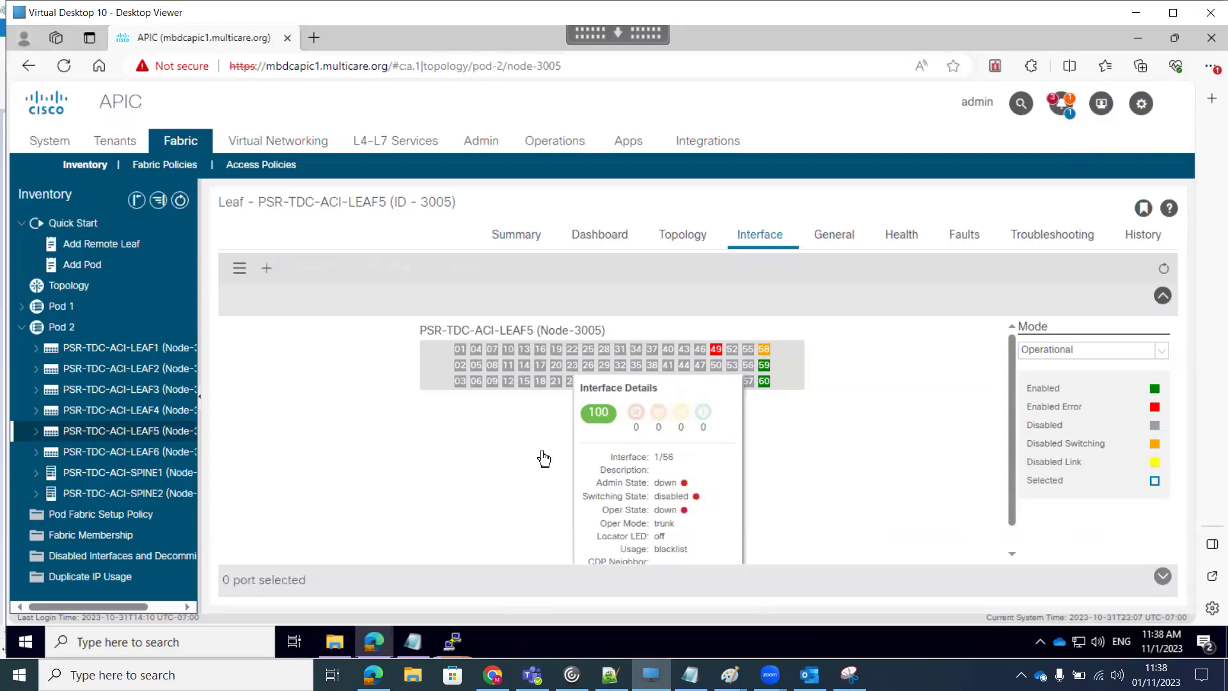
left_click(749, 369)
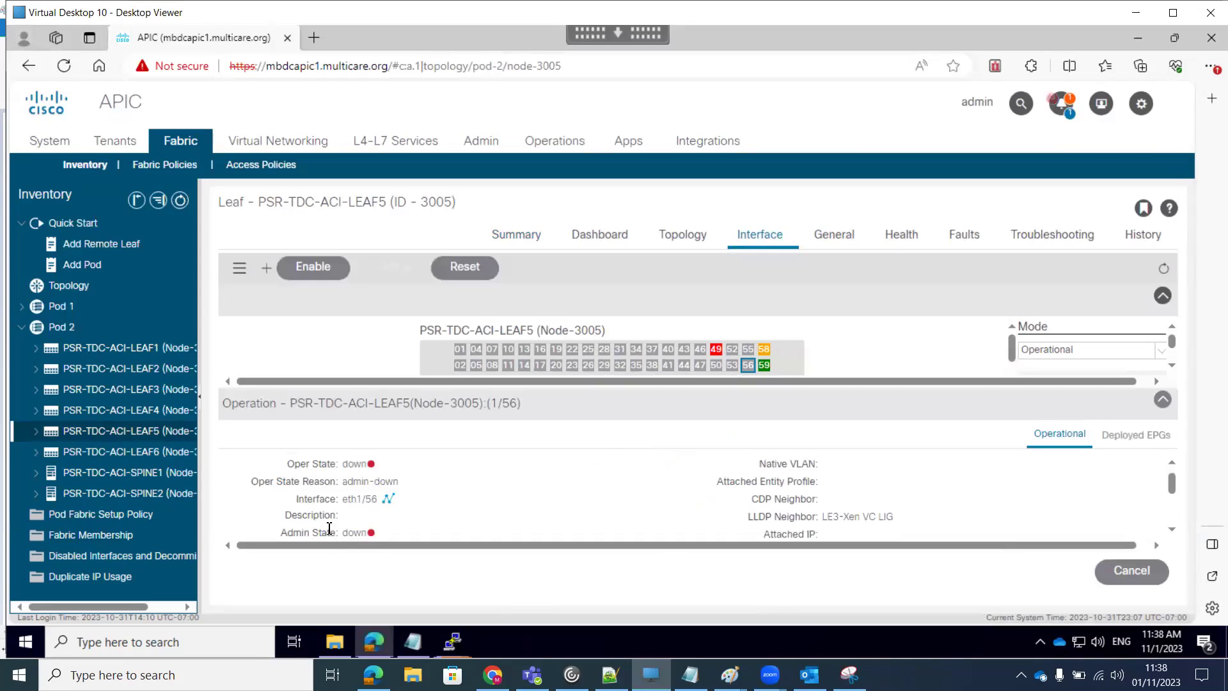
scroll(357, 521, "down", 1)
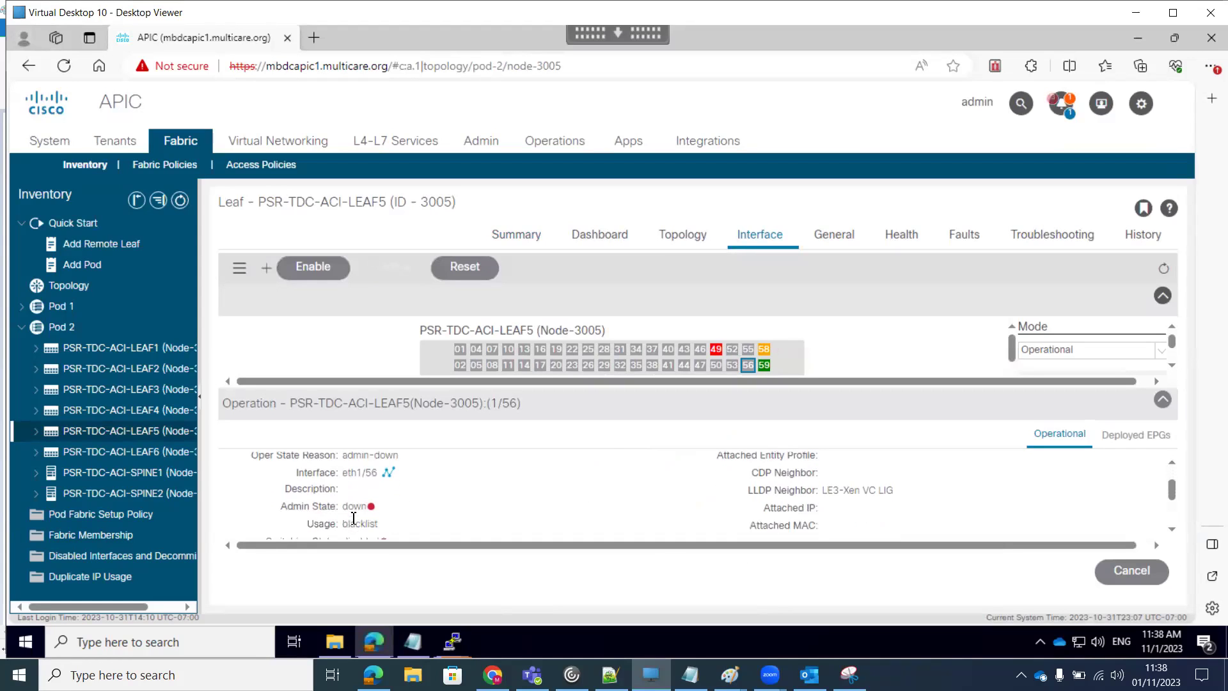
left_click_drag(354, 525, 384, 521)
left_click_drag(460, 496, 537, 485)
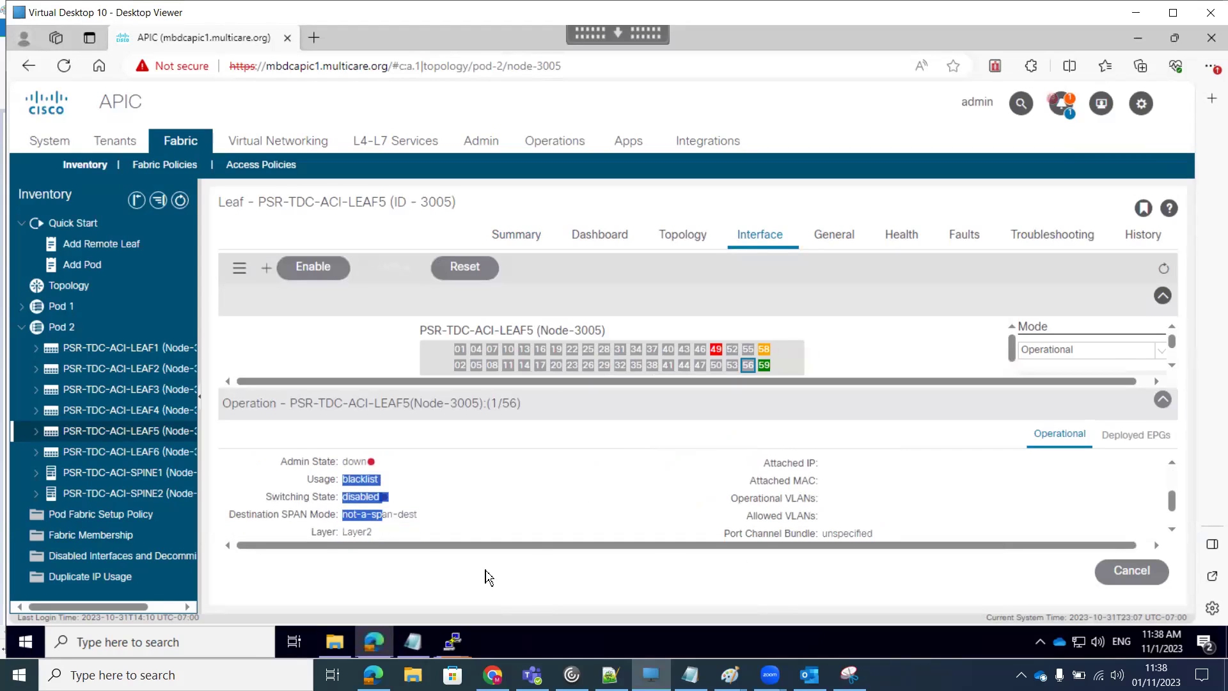
scroll(425, 597, "down", 1)
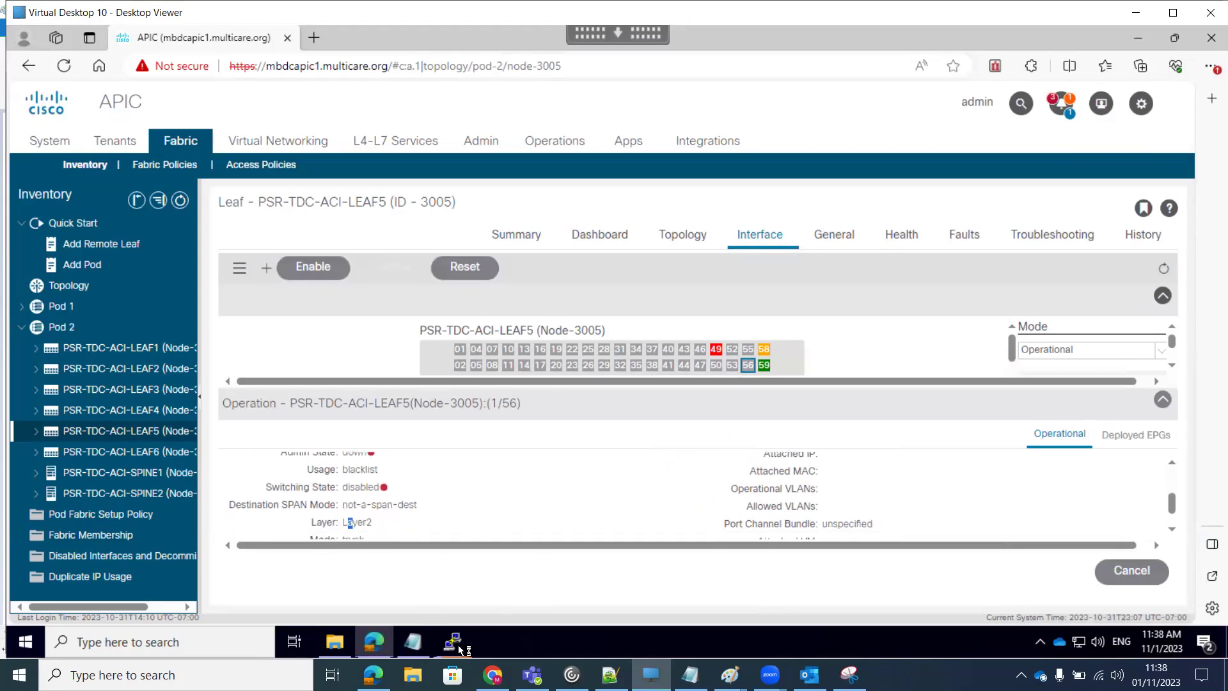
Step: Switch to the PuTTY session waiting at the PSR-TDC-ACI-LEAF5 password prompt and log in with the account password
left_click(458, 647)
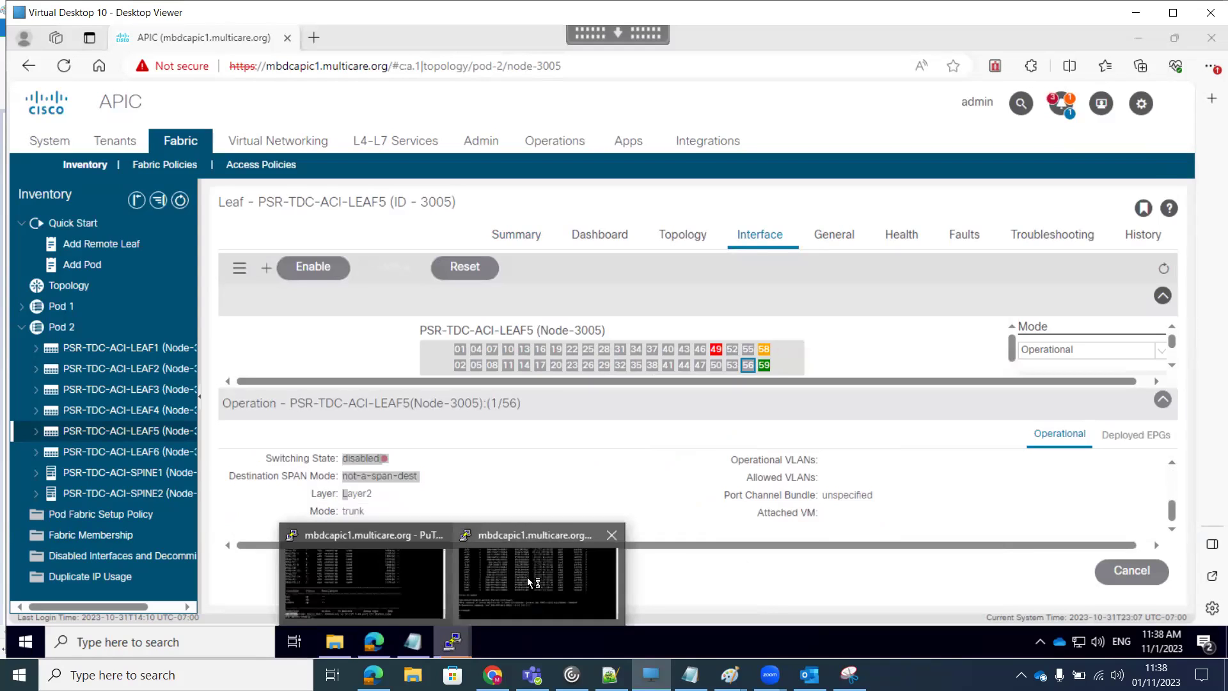
left_click(529, 582)
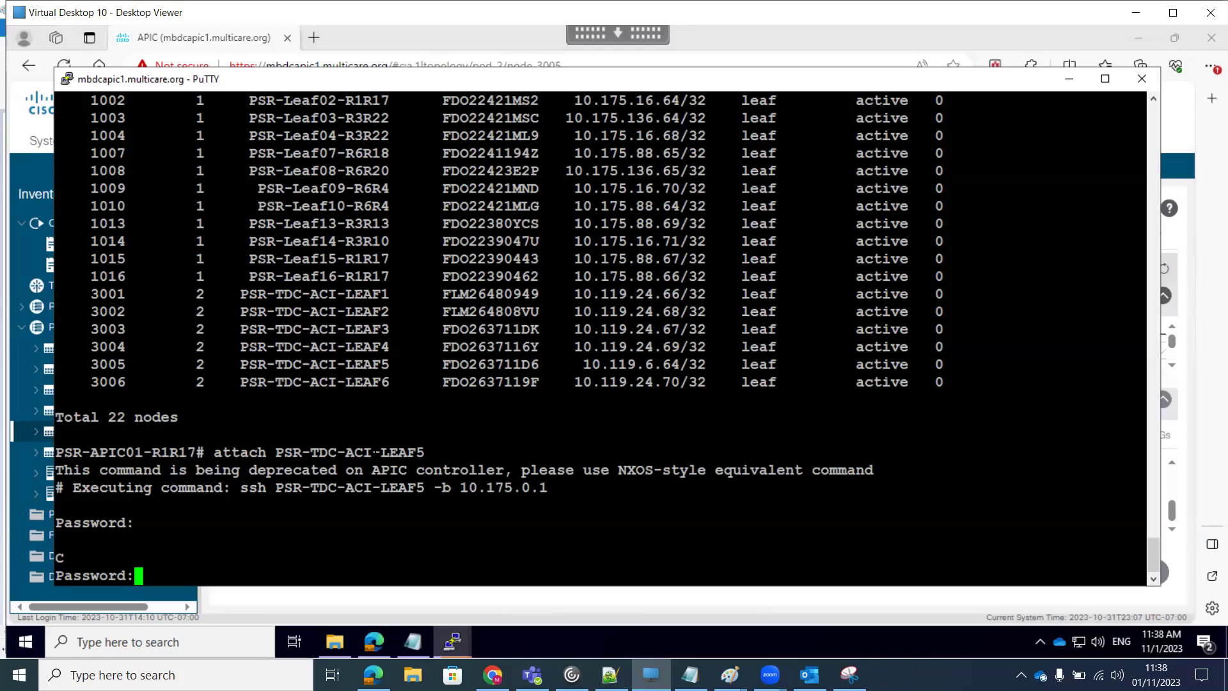
key("Return")
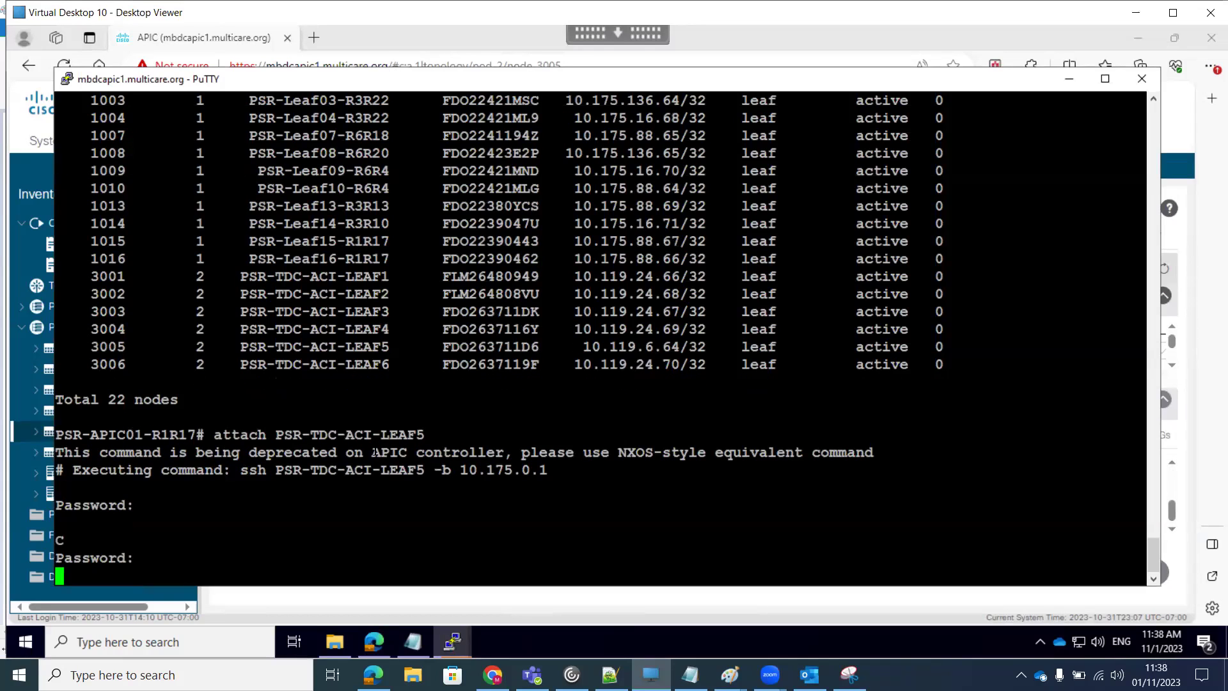
key("Return")
key("Return")
key("Return")
Step: Run "show int bri" on the leaf and review the mode and status of ports Eth1/49 to Eth1/60
type("show int bri")
key("Return")
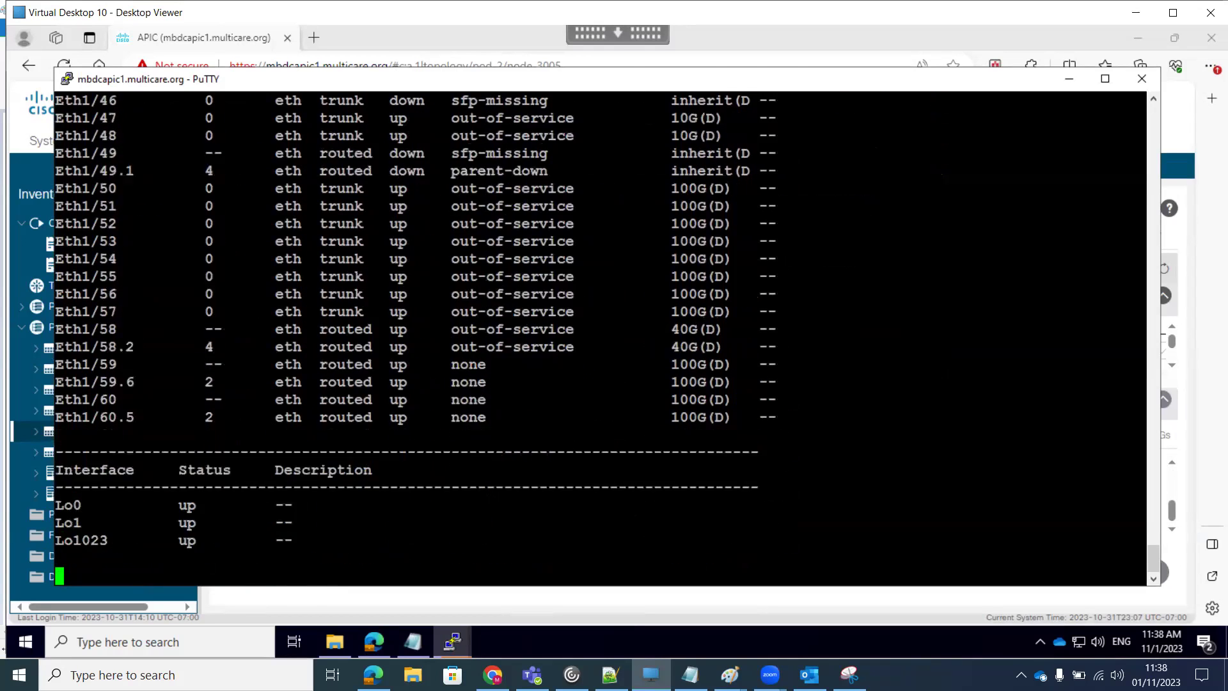
scroll(483, 438, "up", 13)
scroll(483, 438, "down", 8)
scroll(483, 438, "down", 5)
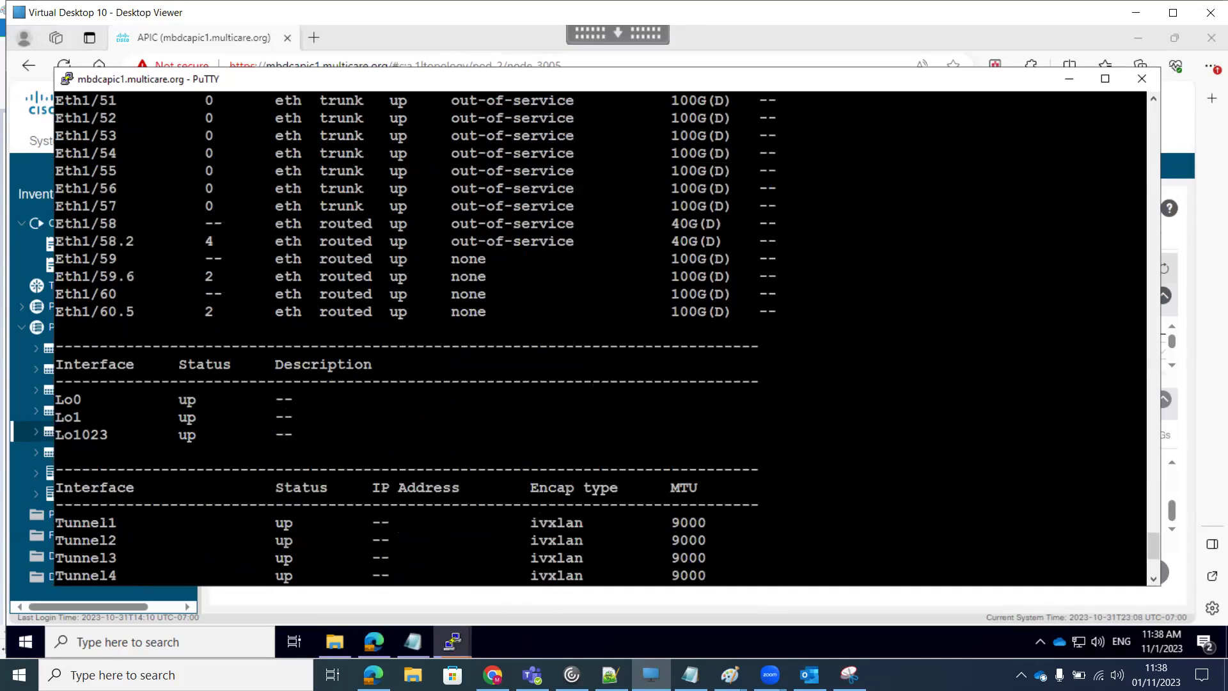
scroll(496, 387, "up", 4)
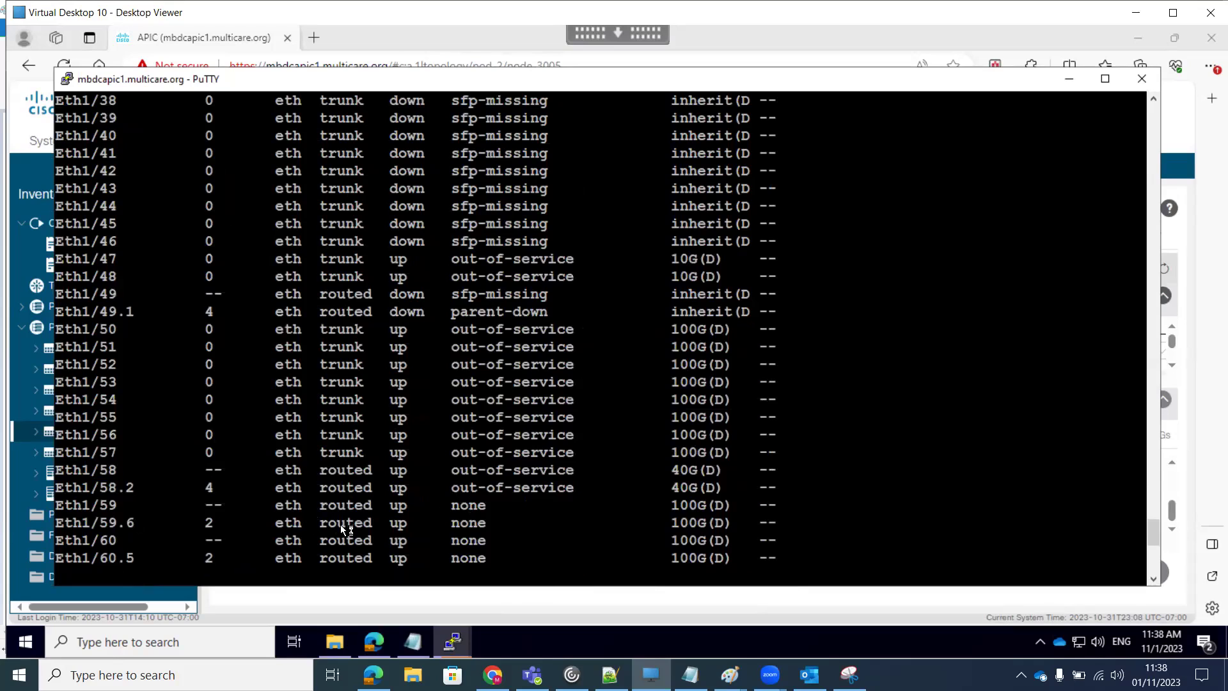
left_click_drag(339, 527, 399, 540)
left_click(378, 562)
left_click_drag(215, 311, 470, 400)
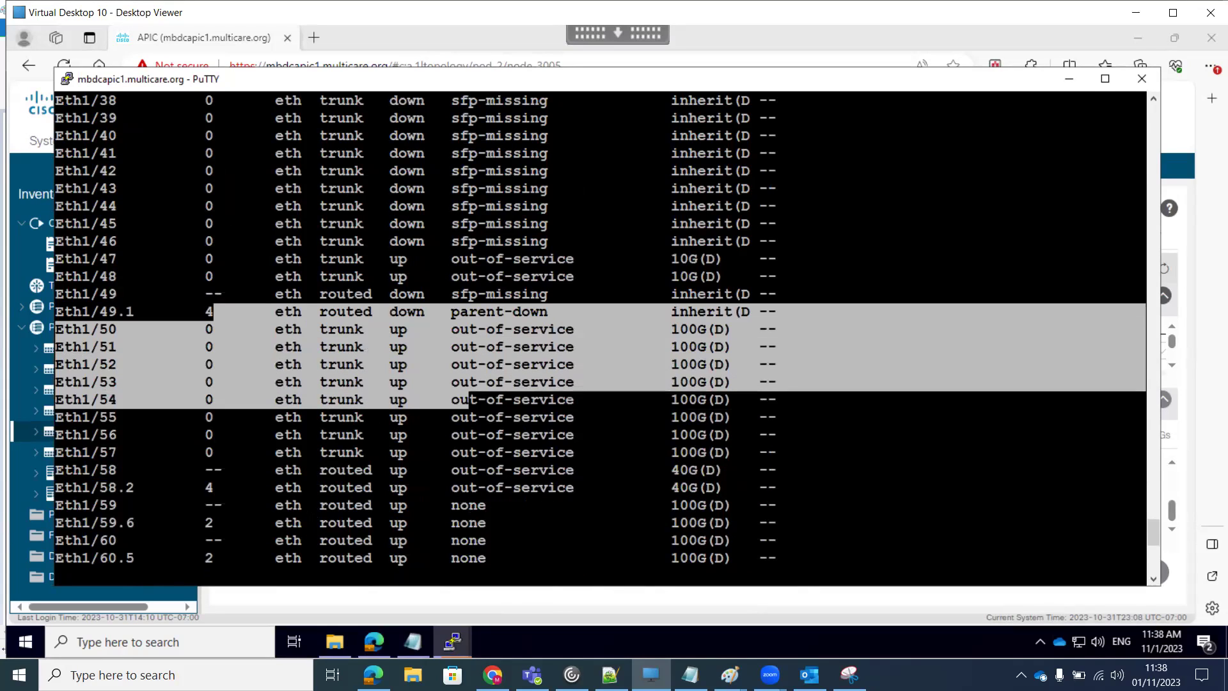
left_click_drag(101, 509, 715, 541)
Step: Run "show lldp nei" on the leaf, highlight the neighbors on Eth1/50 to Eth1/57, and return to APIC
type("sho")
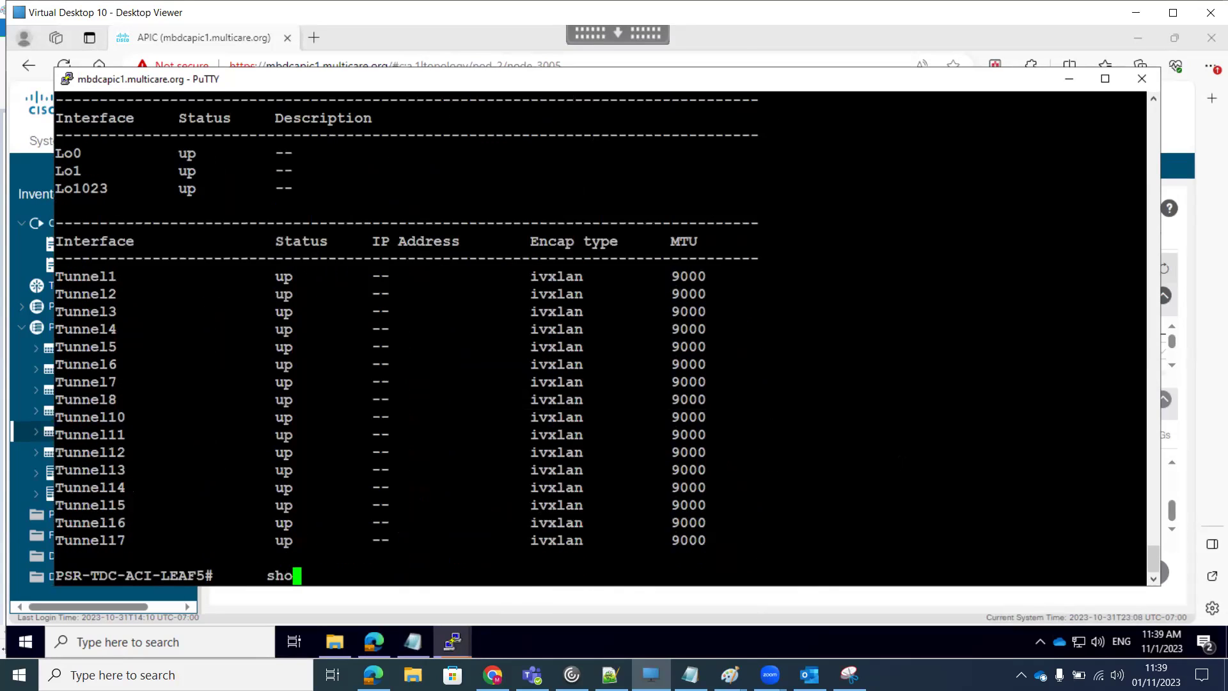
type("w lldp nei")
key("Return")
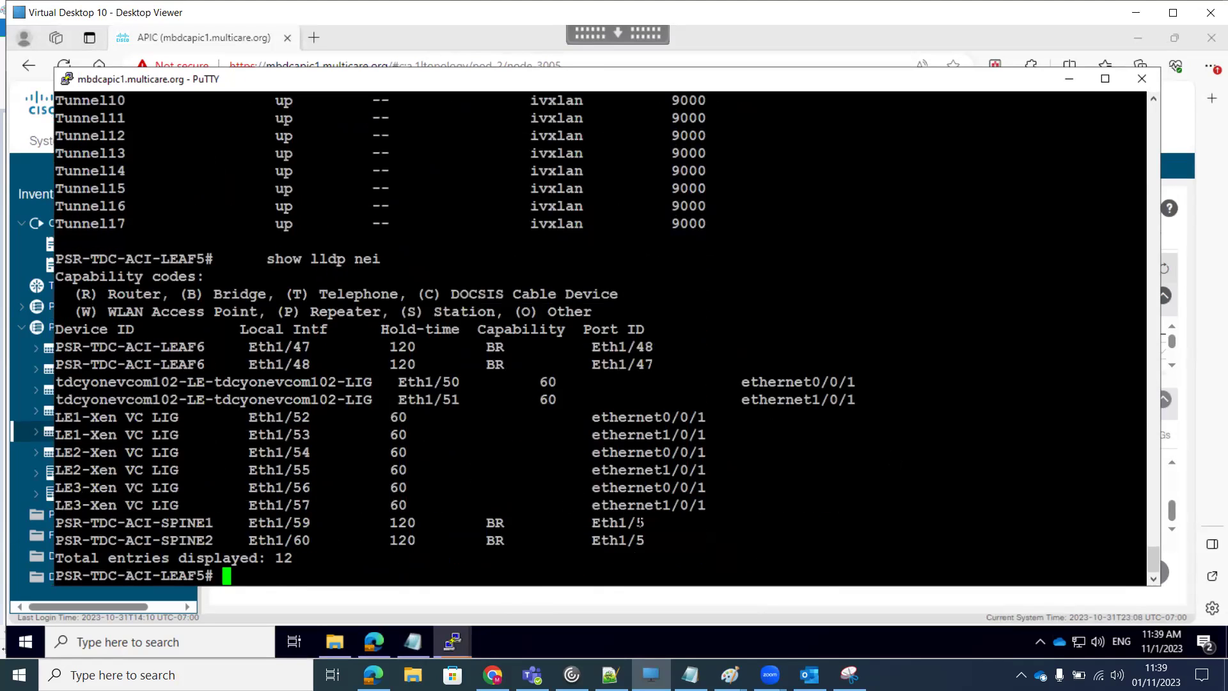
left_click_drag(653, 542, 41, 376)
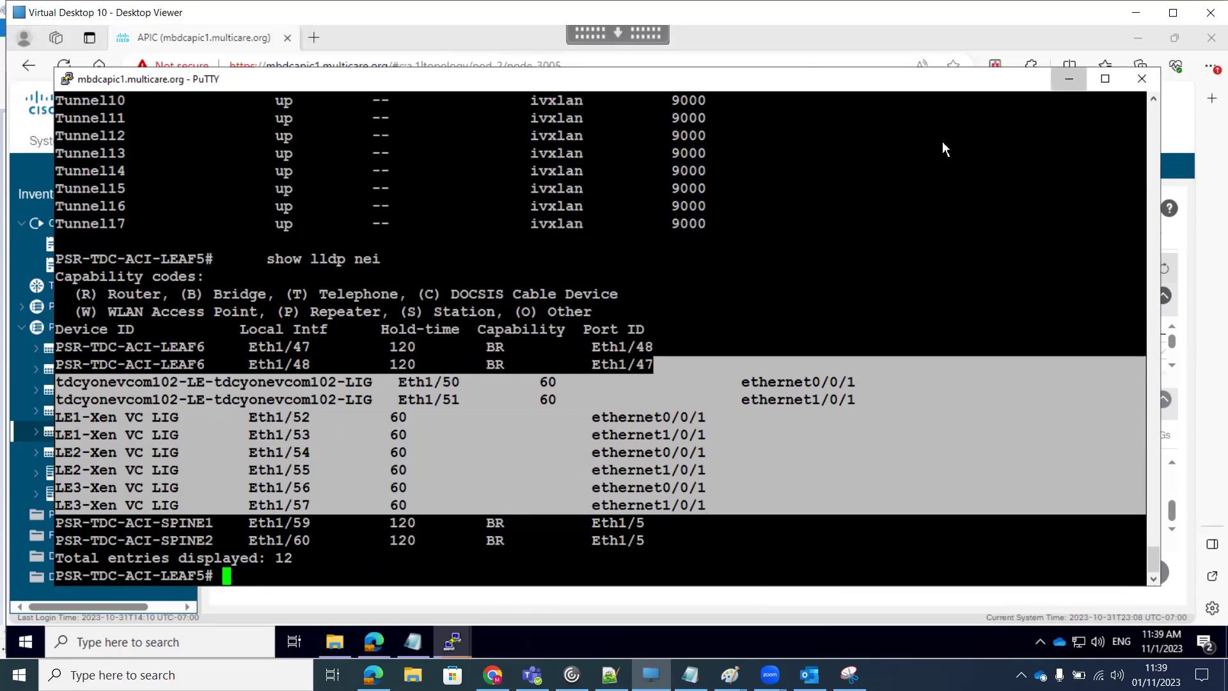
left_click(1069, 78)
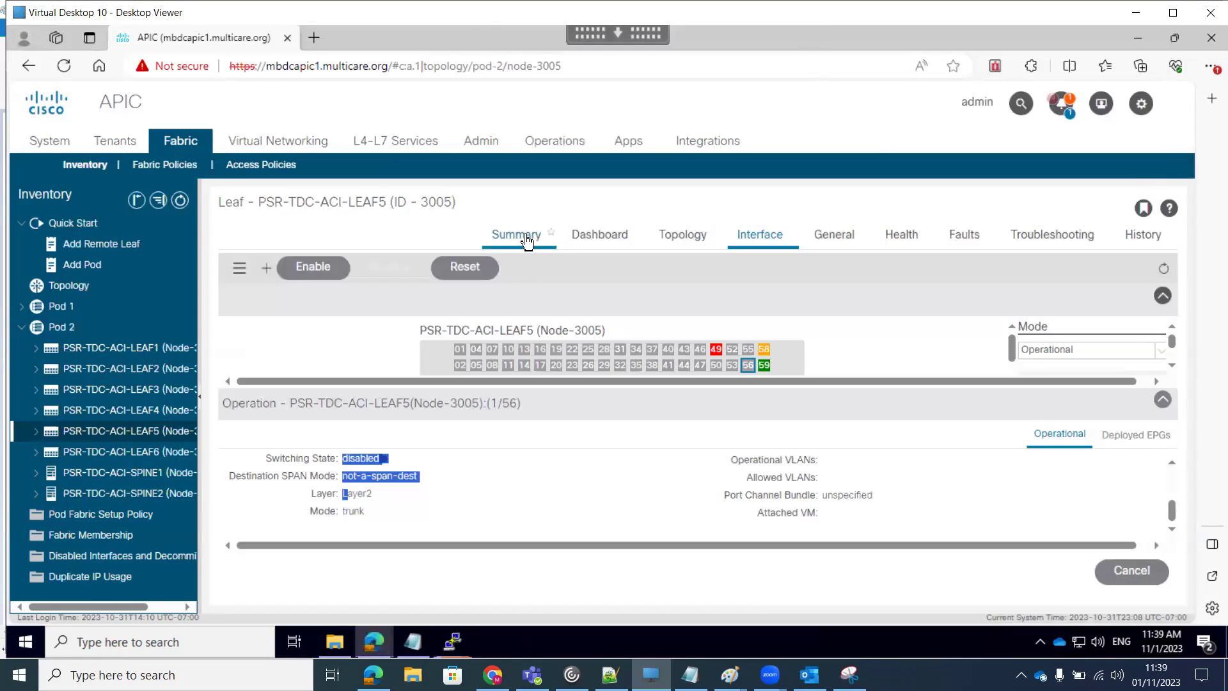